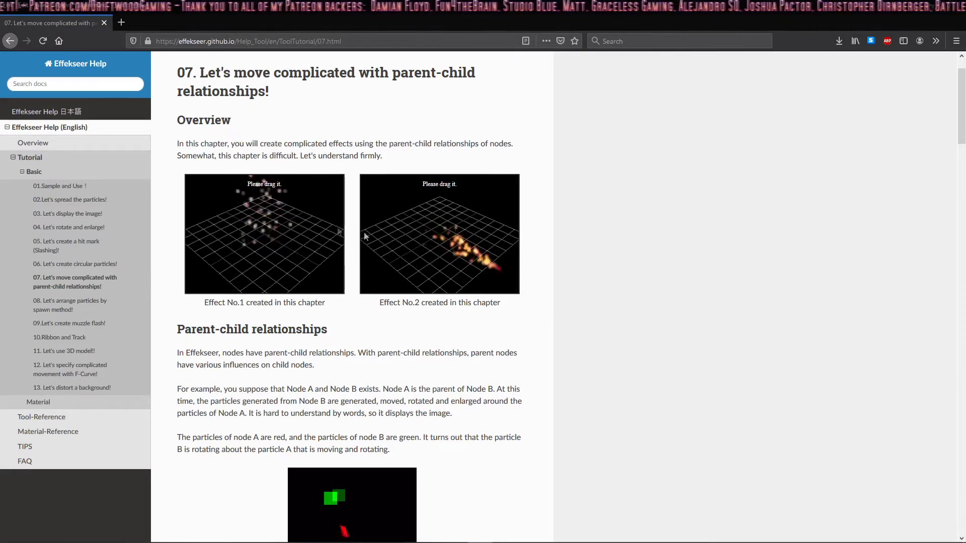
Scroll the chapter 07 help page down to the Sample image, Download link and Tornado effect heading
scroll(576, 282, down, 5)
scroll(576, 285, down, 3)
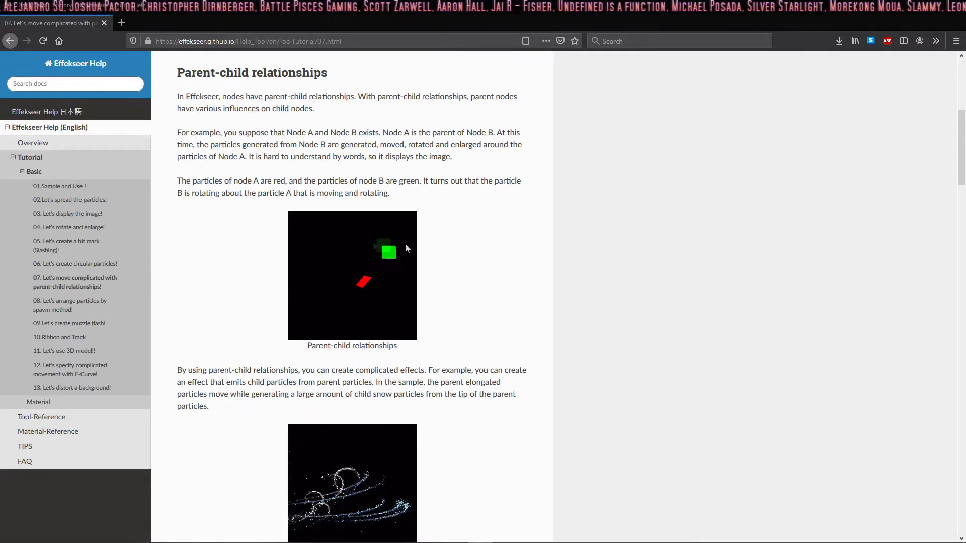
scroll(503, 317, down, 5)
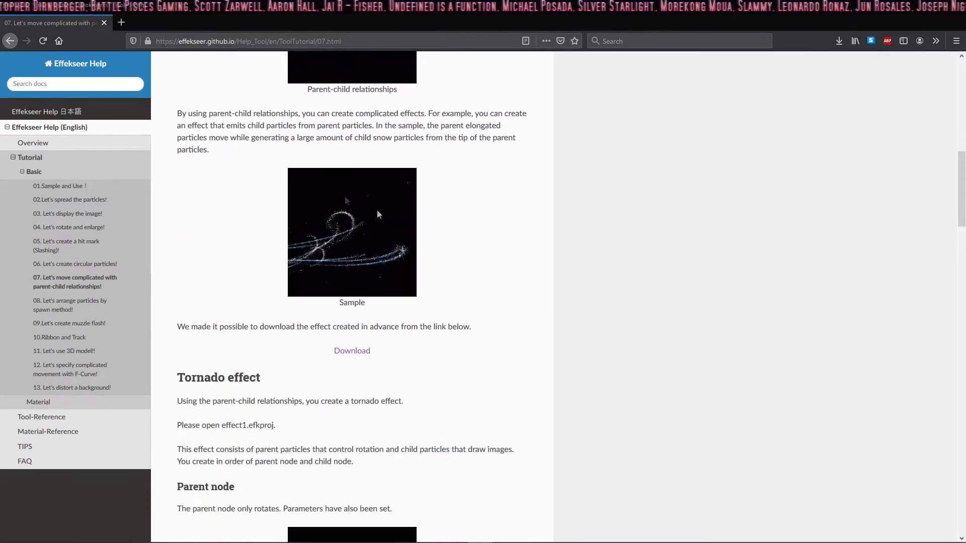
mouse_move(447, 540)
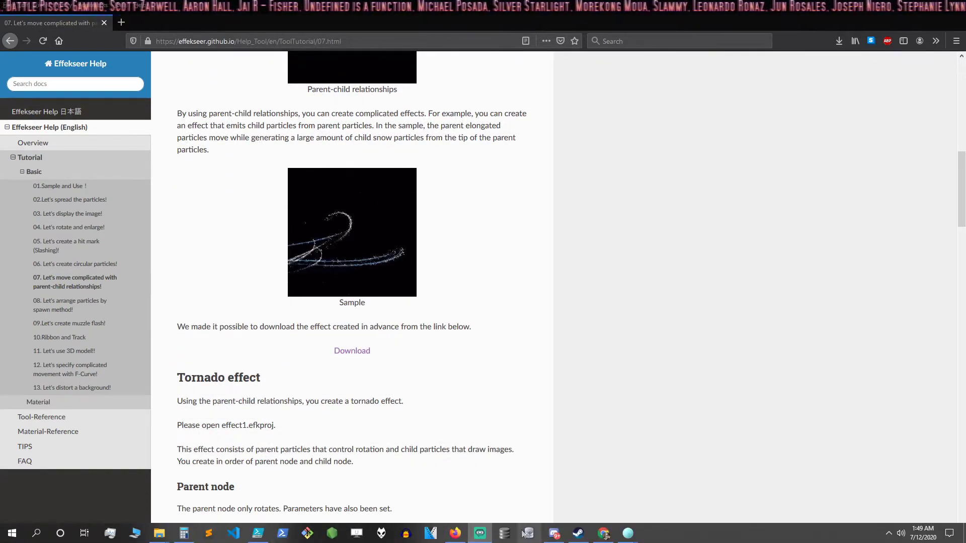
Play the sample effect in Effekseer and hide move_curve, random_stop and variation2's move_curve nodes
click(606, 535)
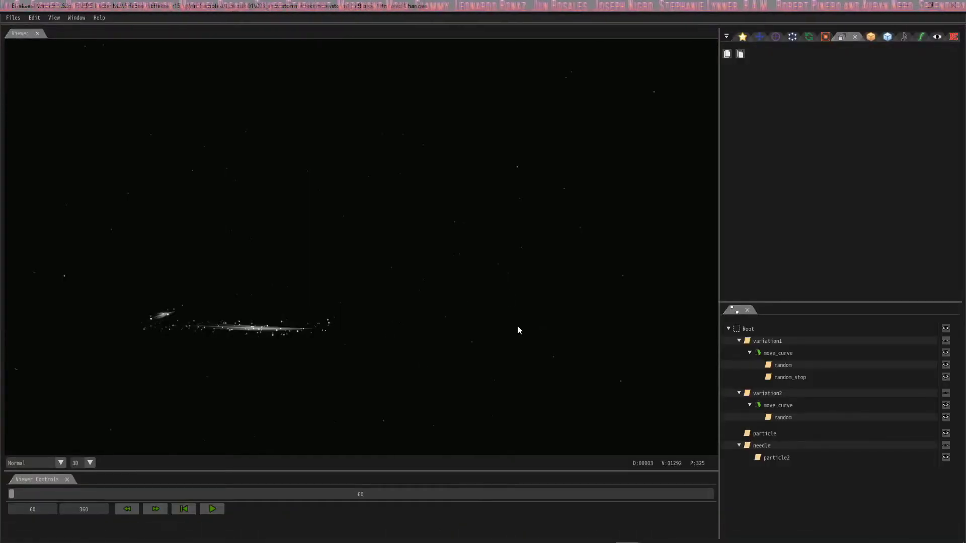
click(219, 512)
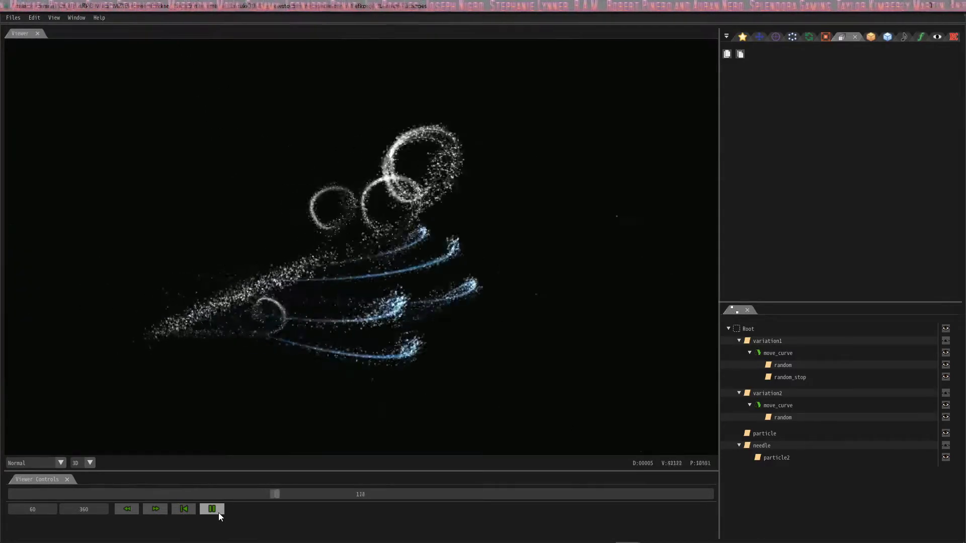
click(769, 353)
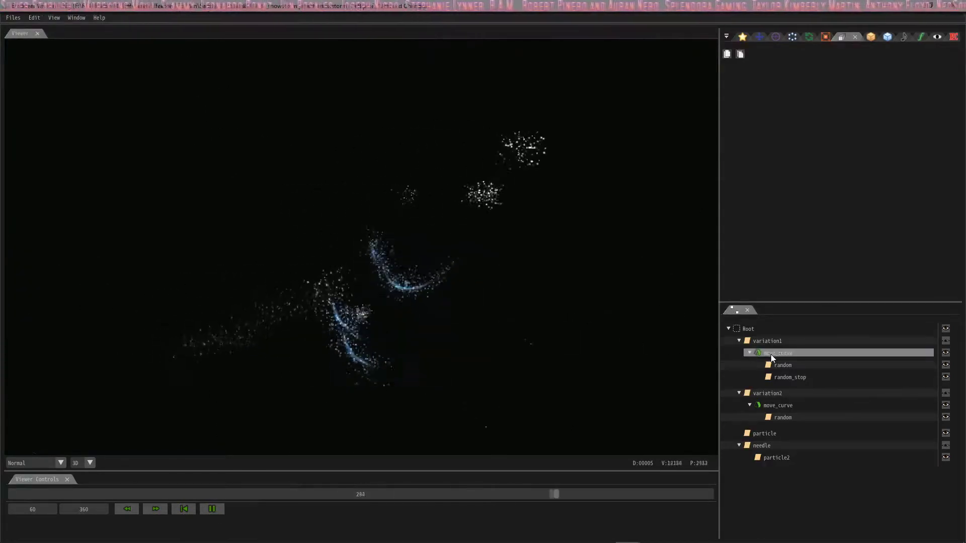
click(946, 353)
click(946, 377)
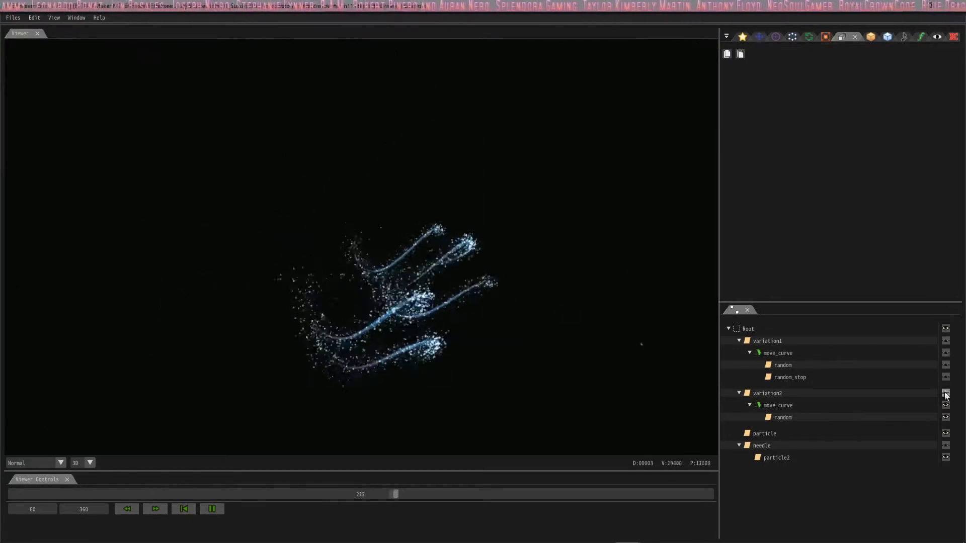
click(946, 405)
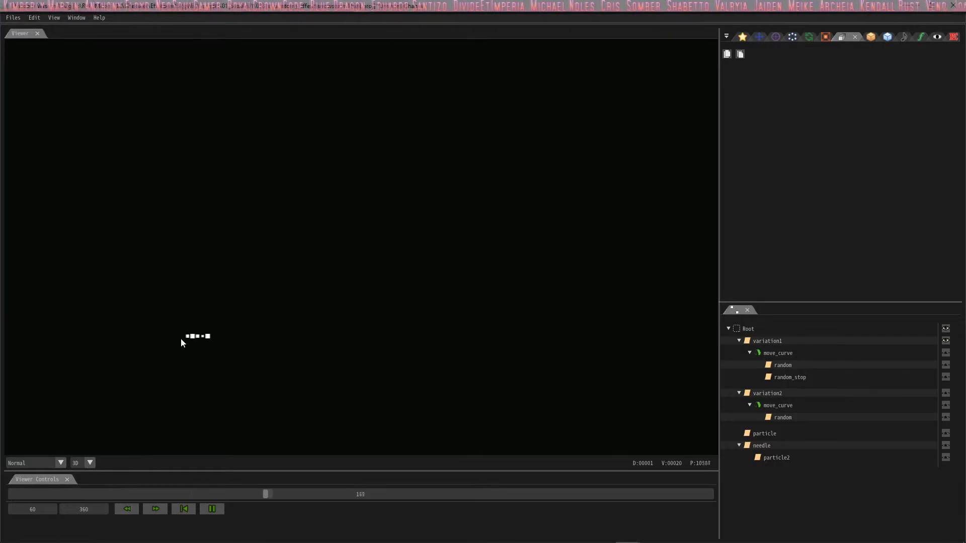
Show variation1's move_curve trails again and bring up that node's animation curves
click(947, 354)
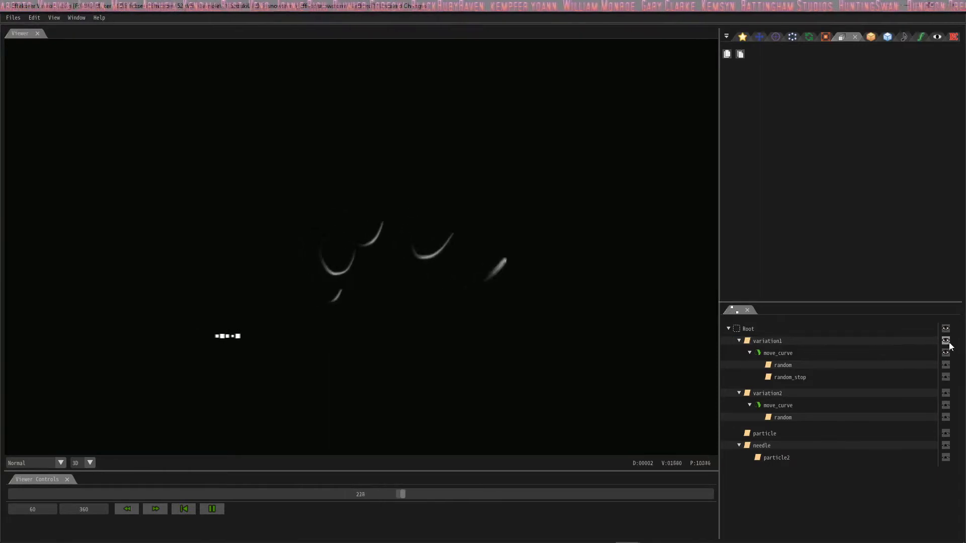
click(843, 353)
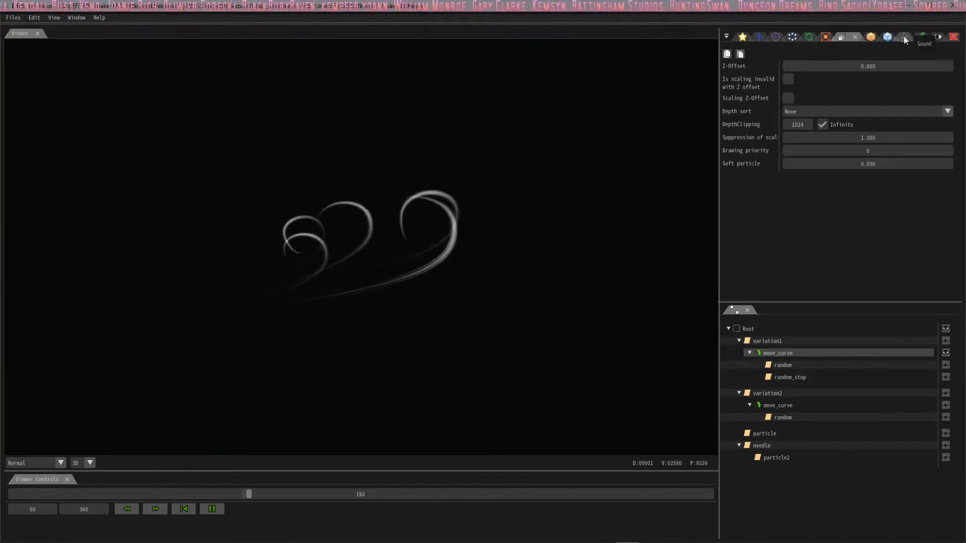
click(922, 37)
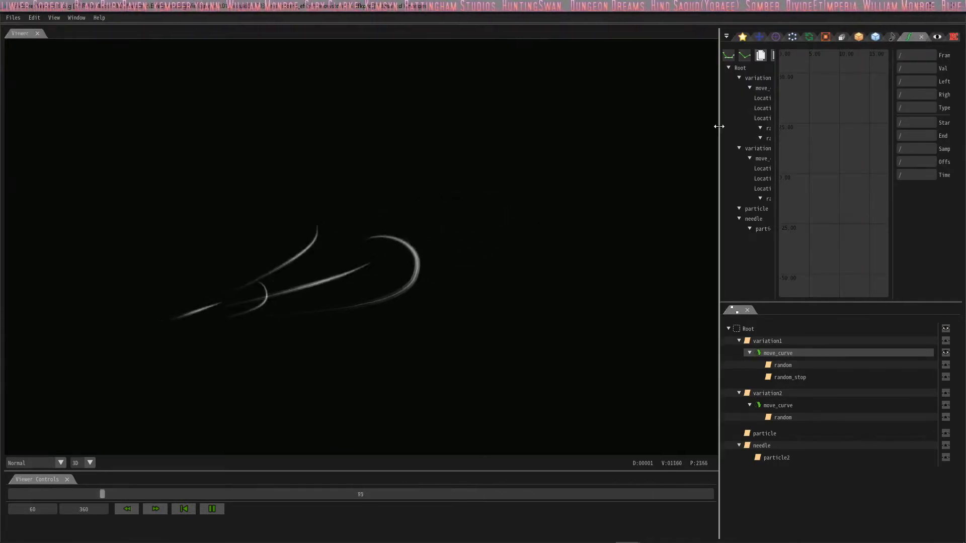
Drag the peak key of move_curve's Location : X curve down to about 10.4, then back up
drag(720, 134, 576, 129)
click(639, 101)
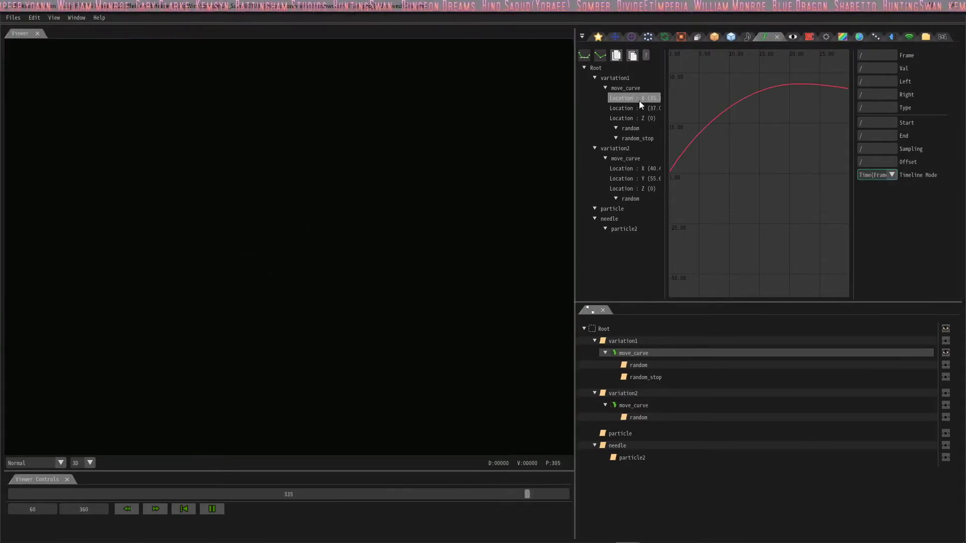
ctrl+click(632, 106)
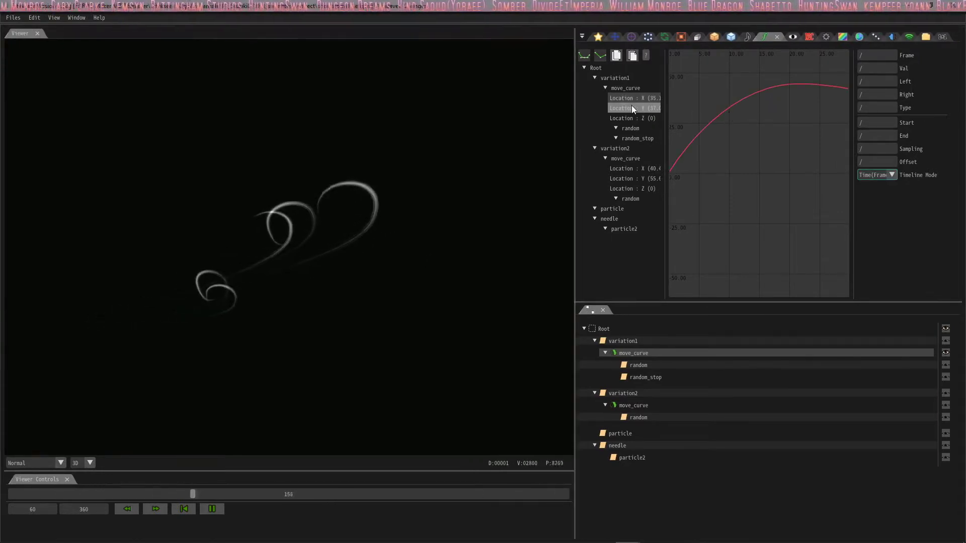
click(635, 97)
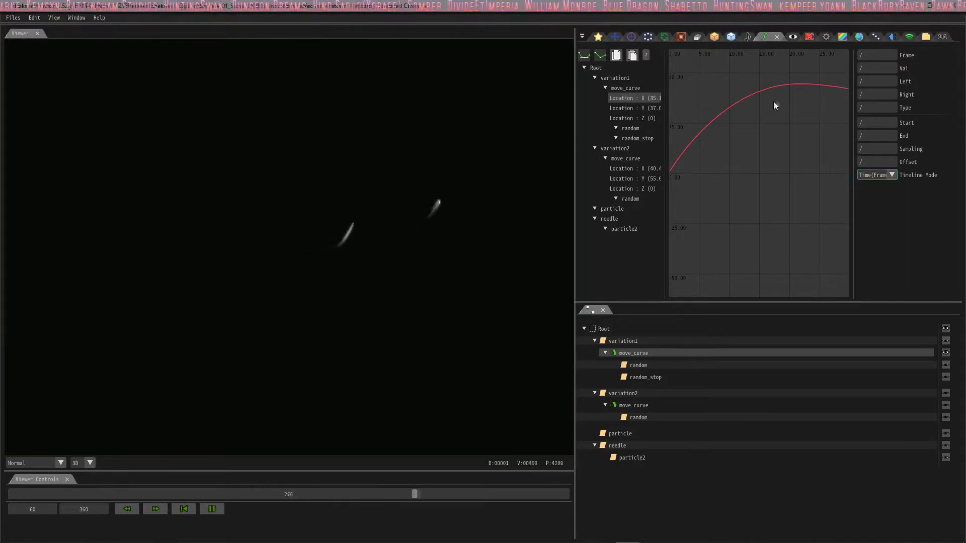
click(778, 86)
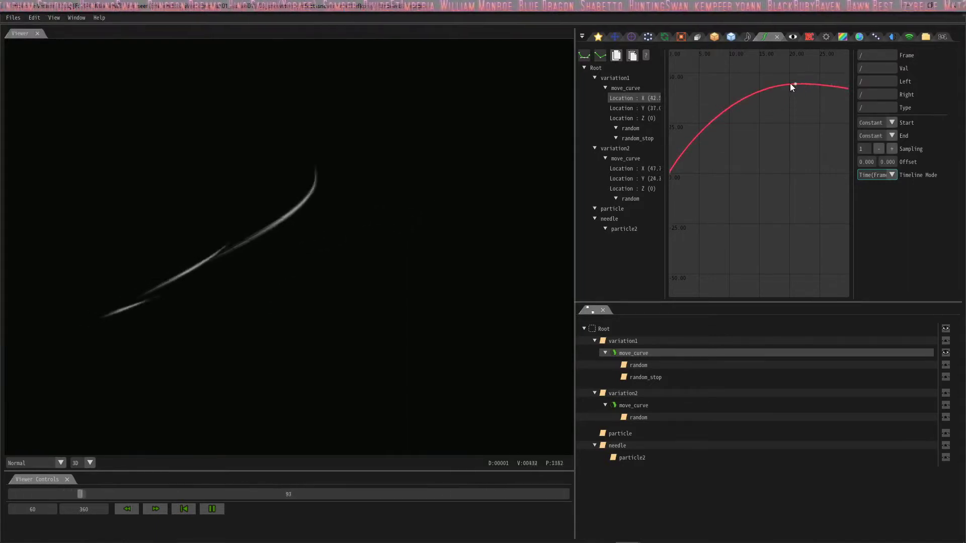
drag(796, 83, 802, 153)
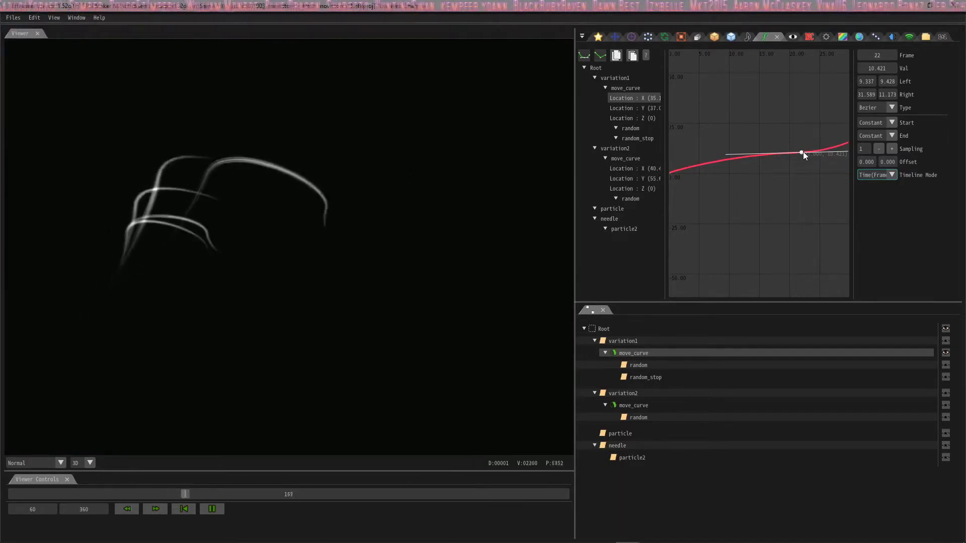
drag(803, 152, 798, 94)
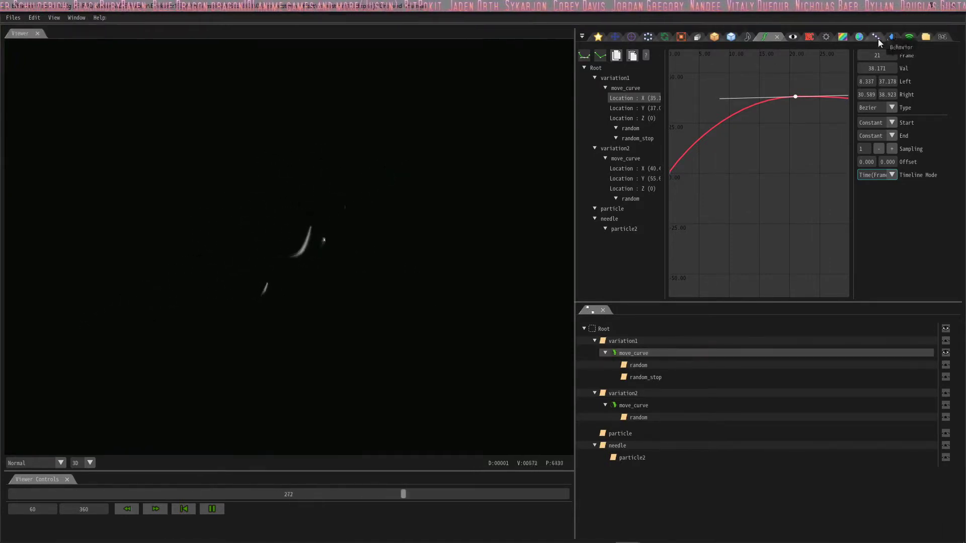
click(718, 36)
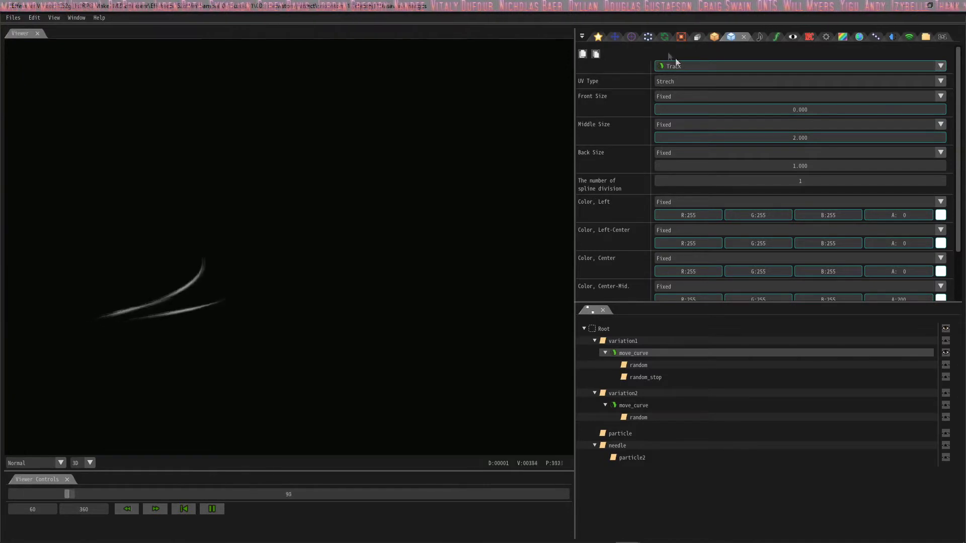
Re-enter move_curve's Spawn Count as 100 in Basic Settings
click(598, 36)
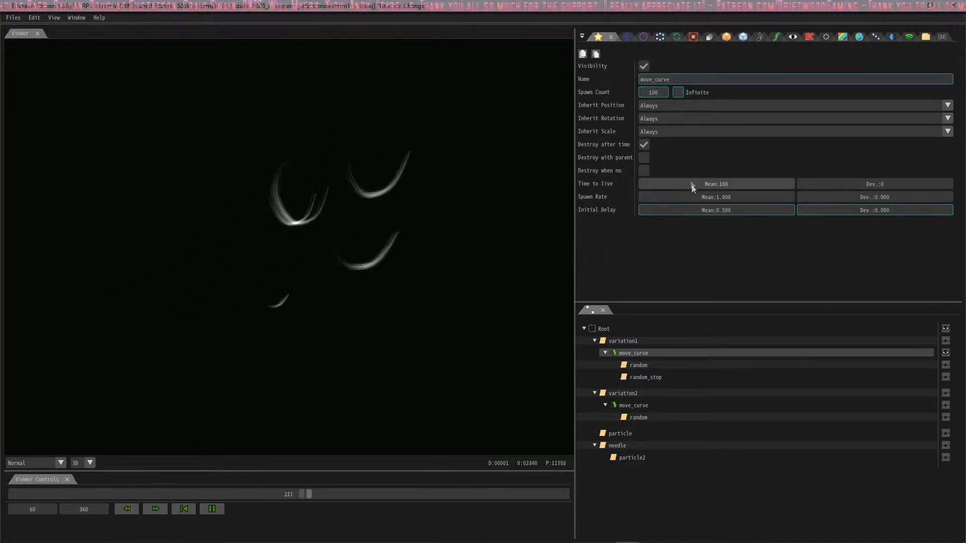
double_click(663, 92)
text(1)
key(BackSpace)
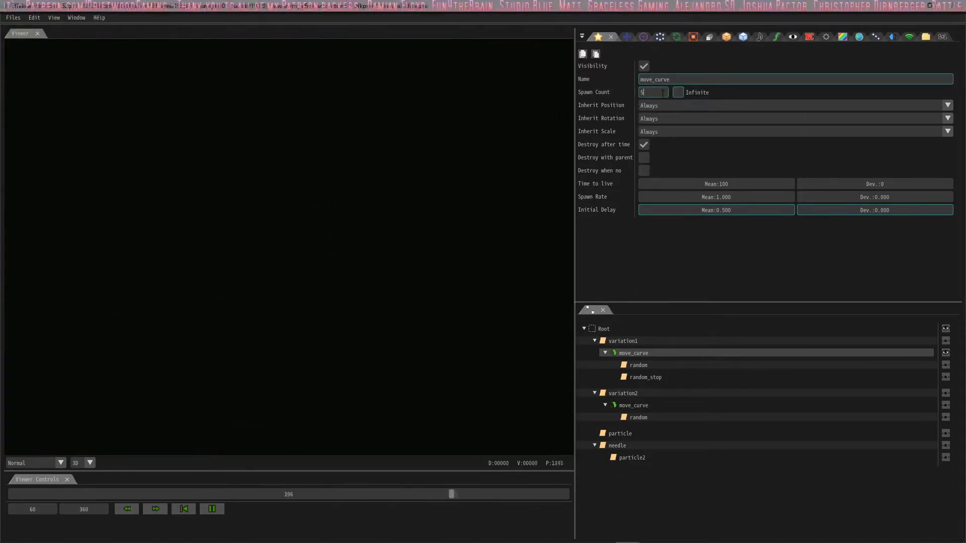
text(100)
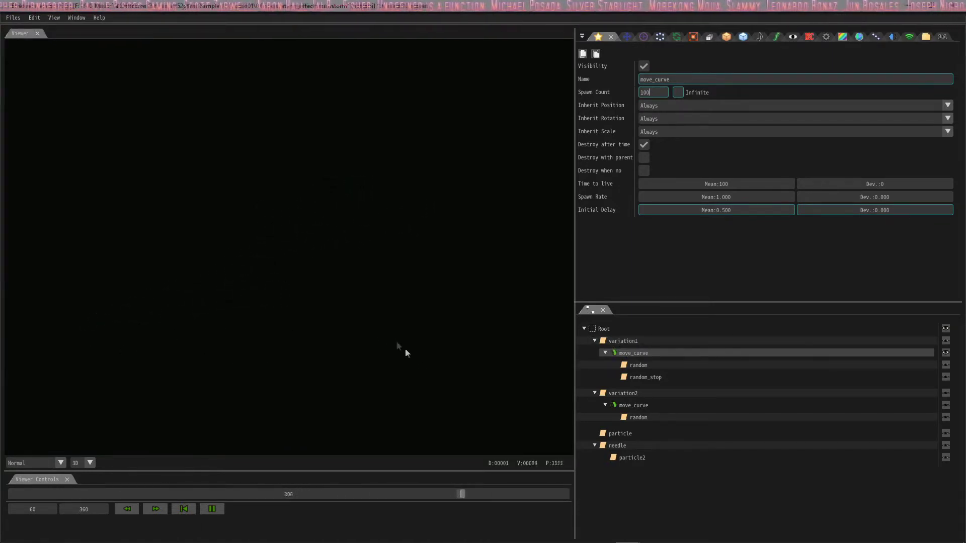
click(654, 354)
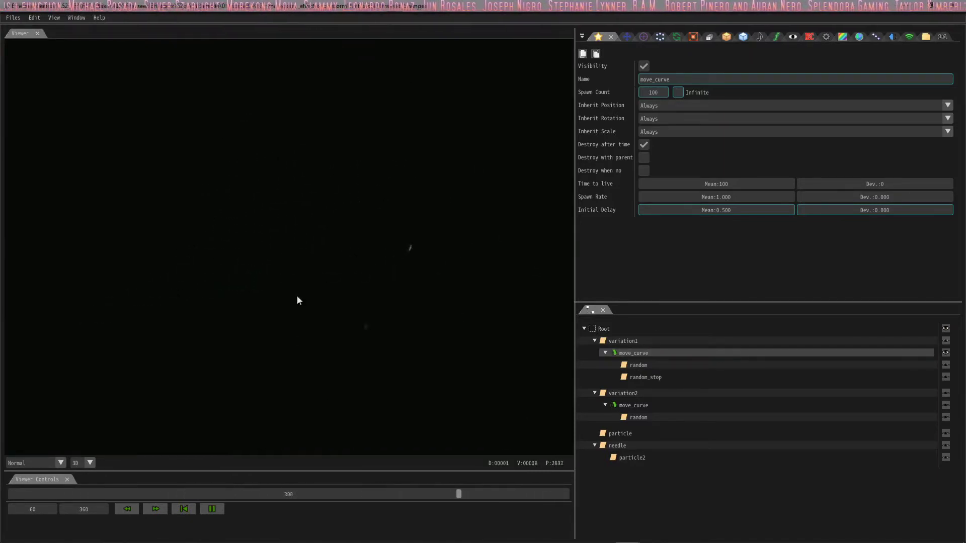
Make variation1's random node visible and view its position settings
click(656, 366)
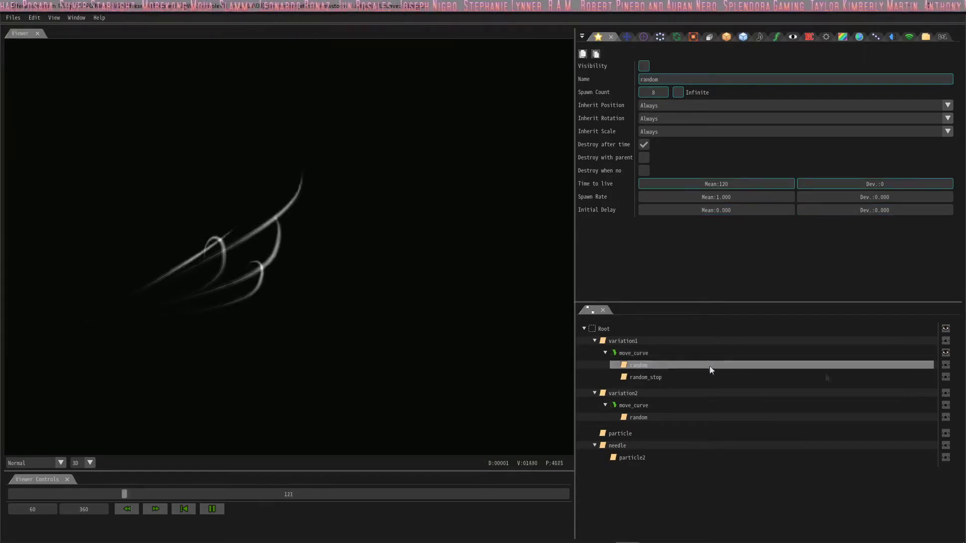
click(946, 364)
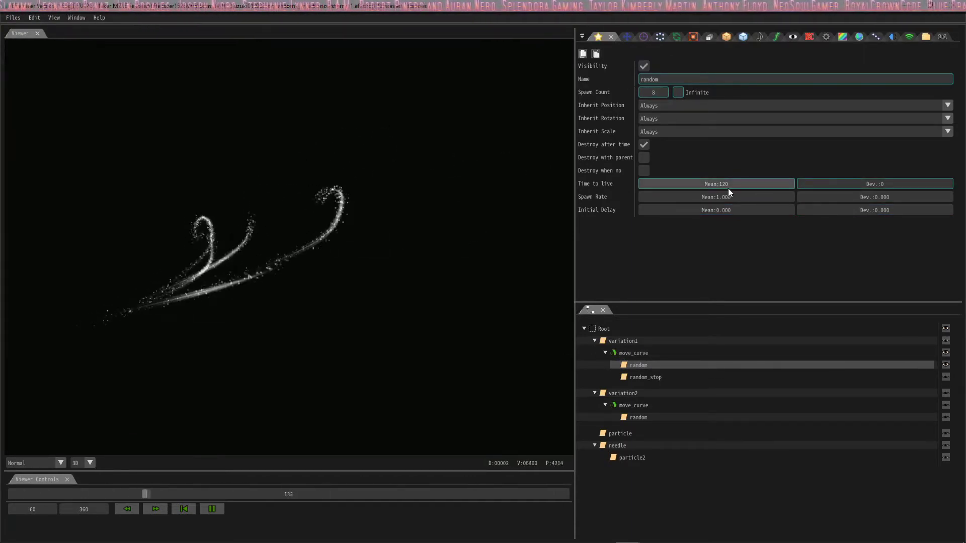
click(627, 37)
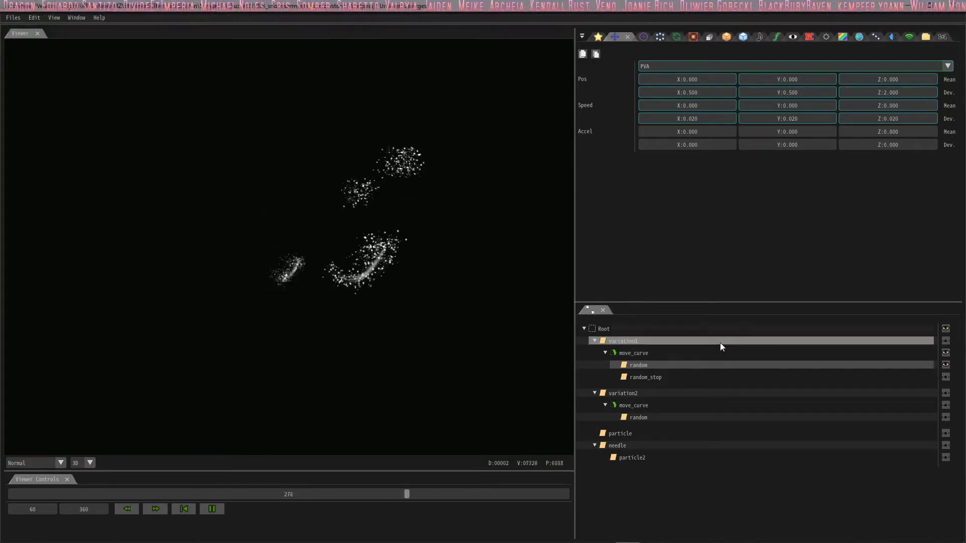
Inspect the basic settings of the move_curve, random_stop and variation2 nodes
click(679, 355)
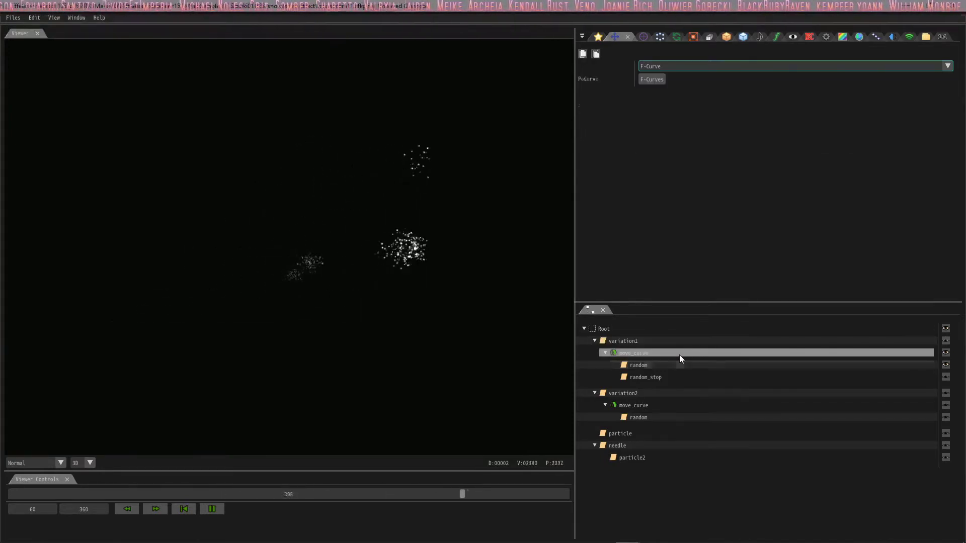
click(600, 37)
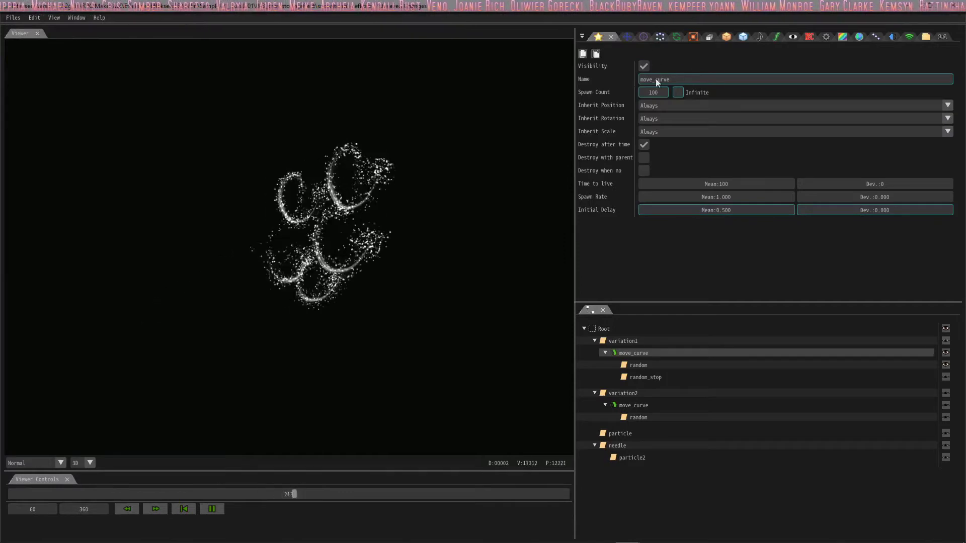
click(645, 377)
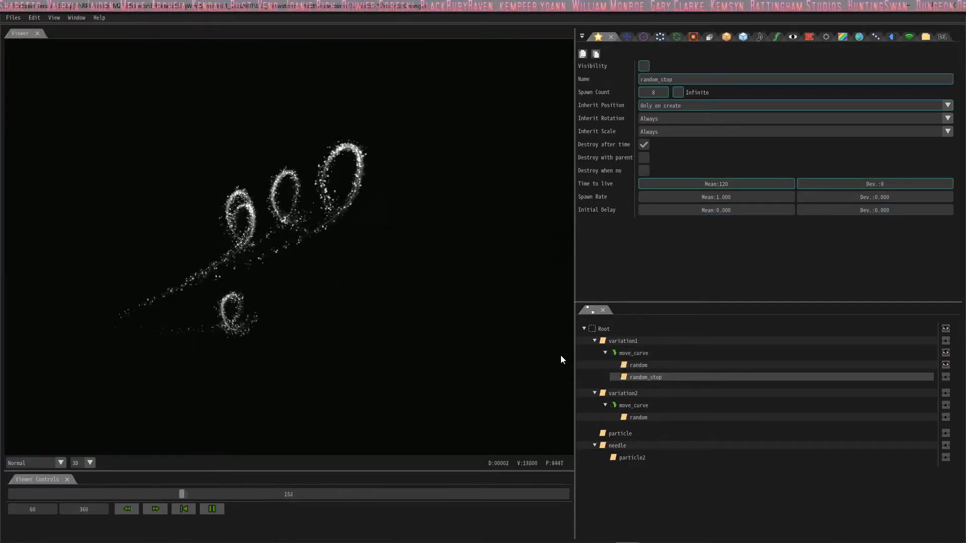
click(620, 392)
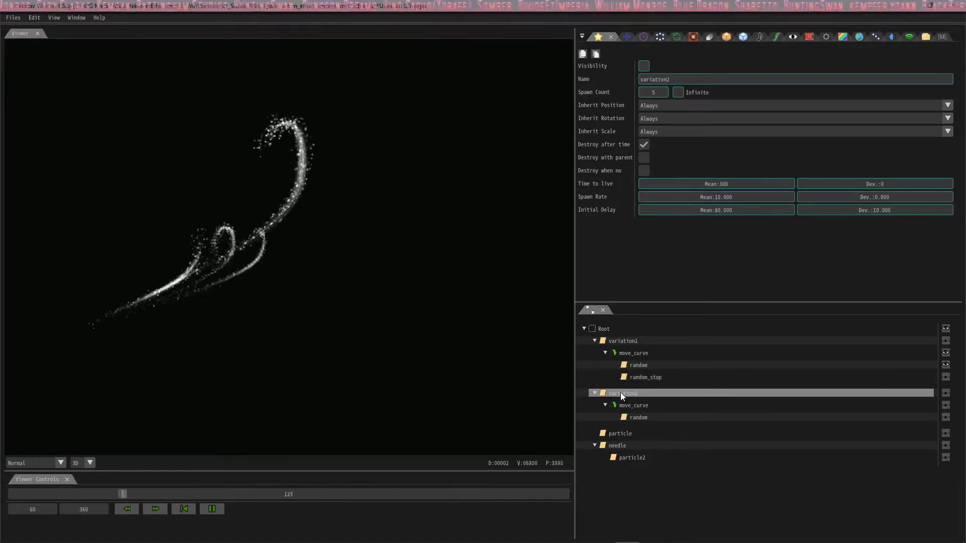
Make variation2, its random node and the particle node visible, then hide variation2 again
click(946, 394)
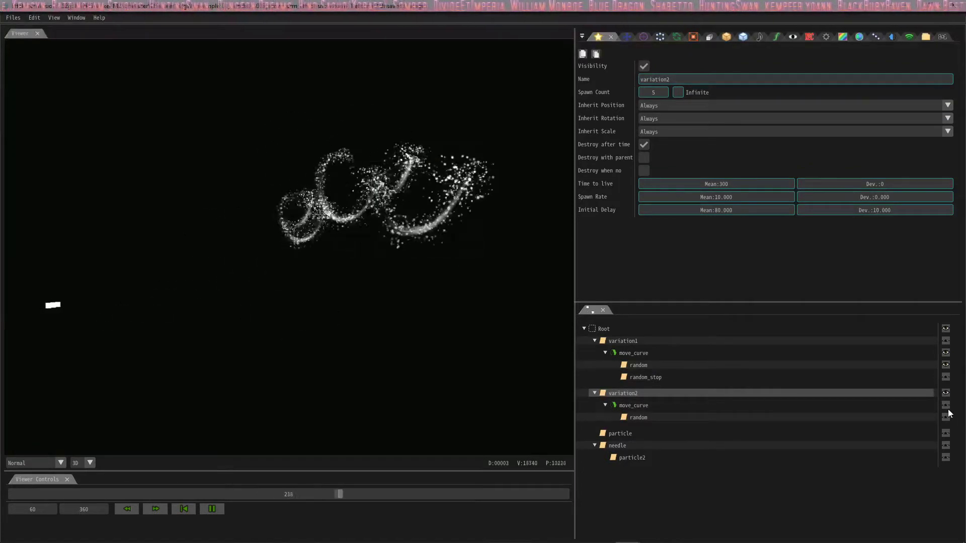
click(946, 418)
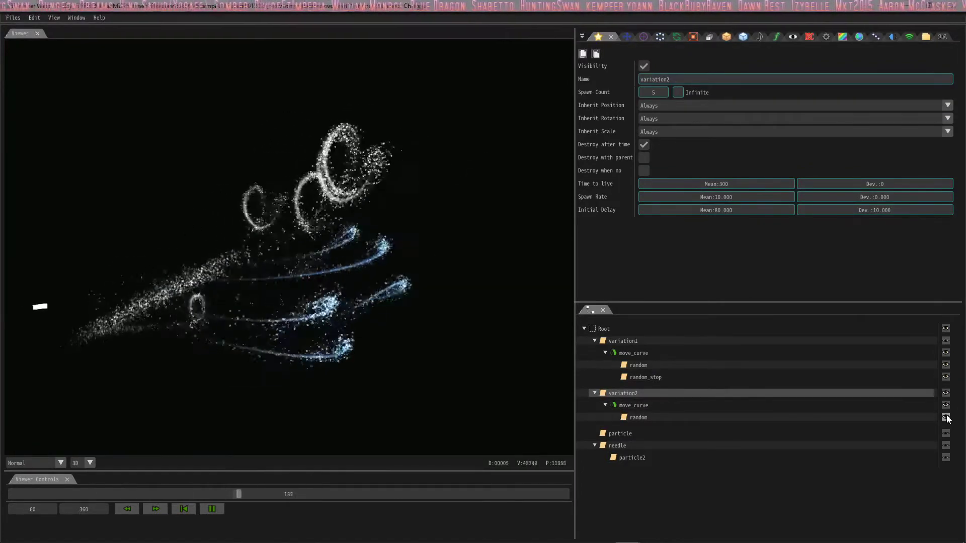
click(946, 434)
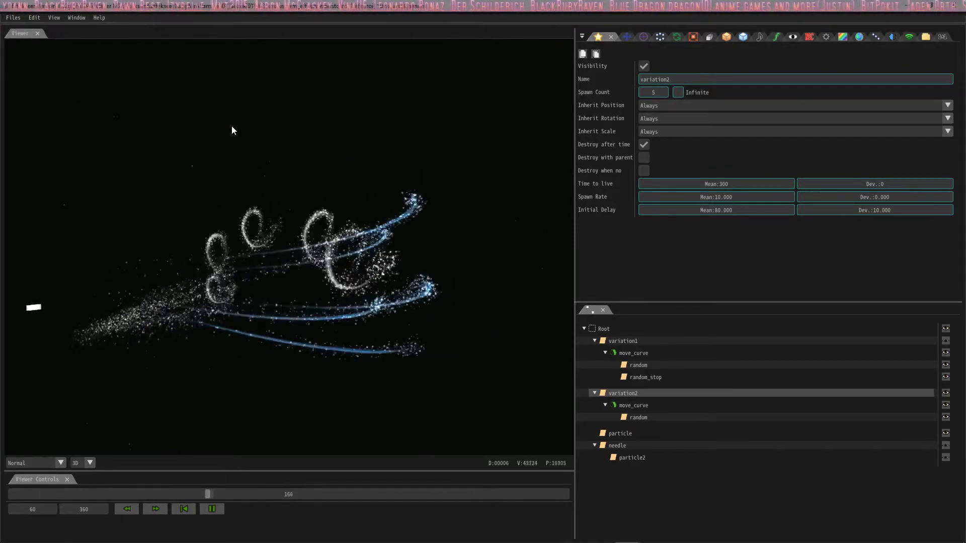
click(946, 394)
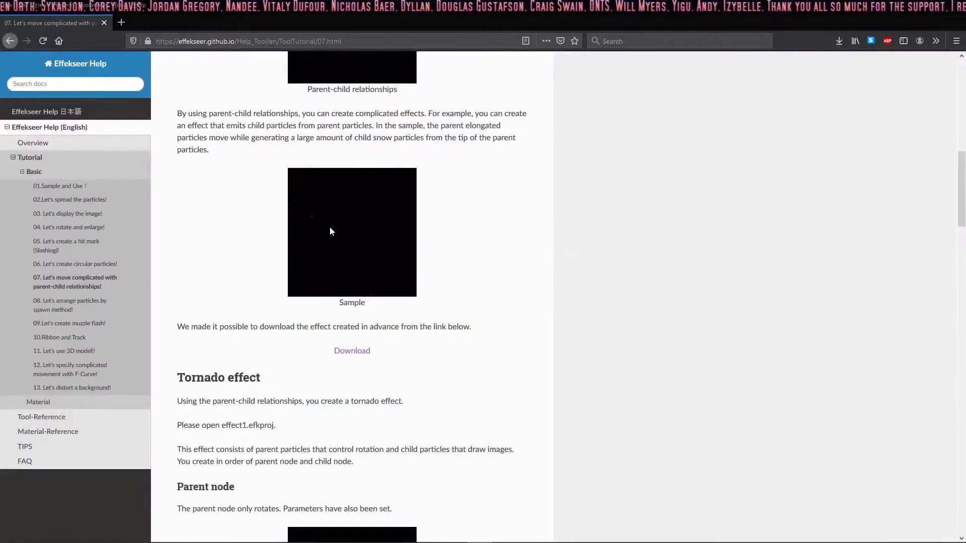
Read the Tornado effect section, then switch to the Effekseer project holding the Parent node
scroll(417, 345, down, 5)
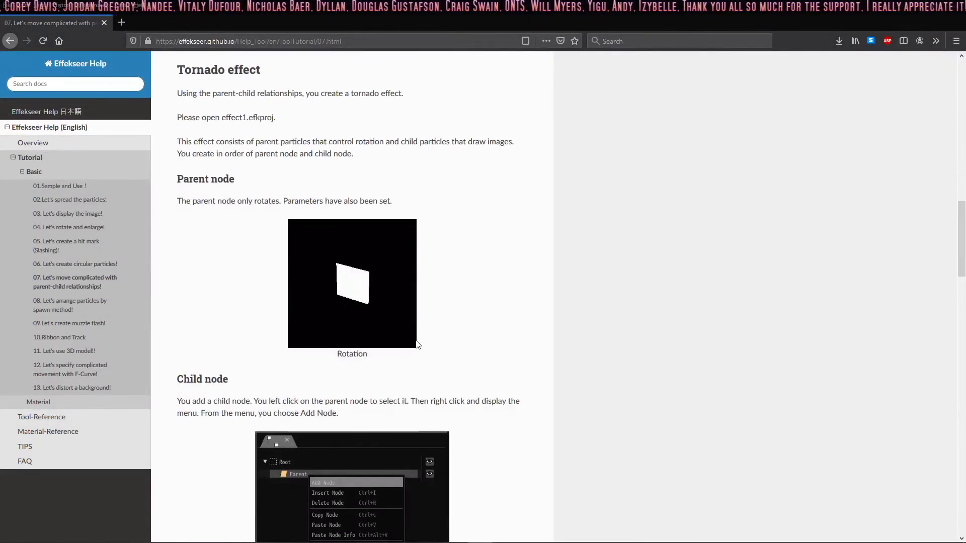
mouse_move(634, 540)
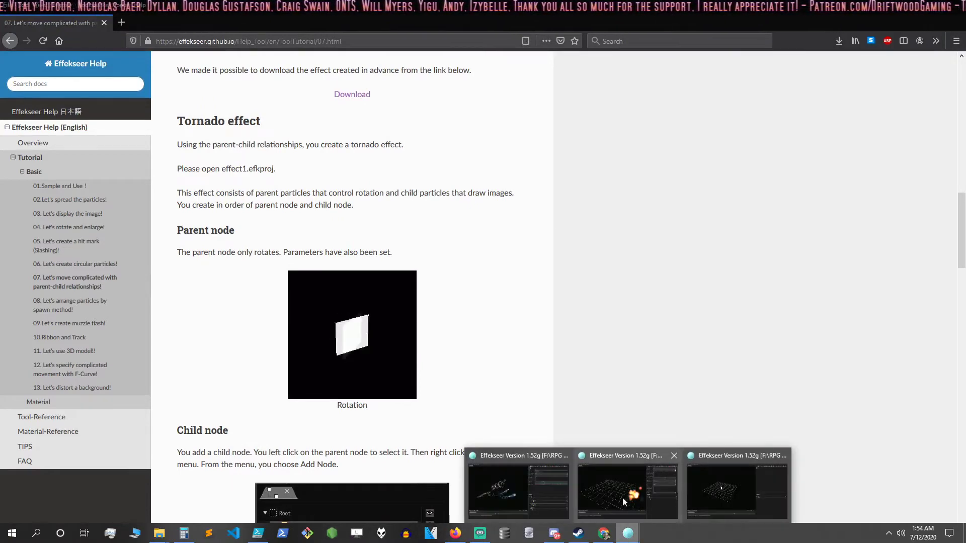
click(730, 493)
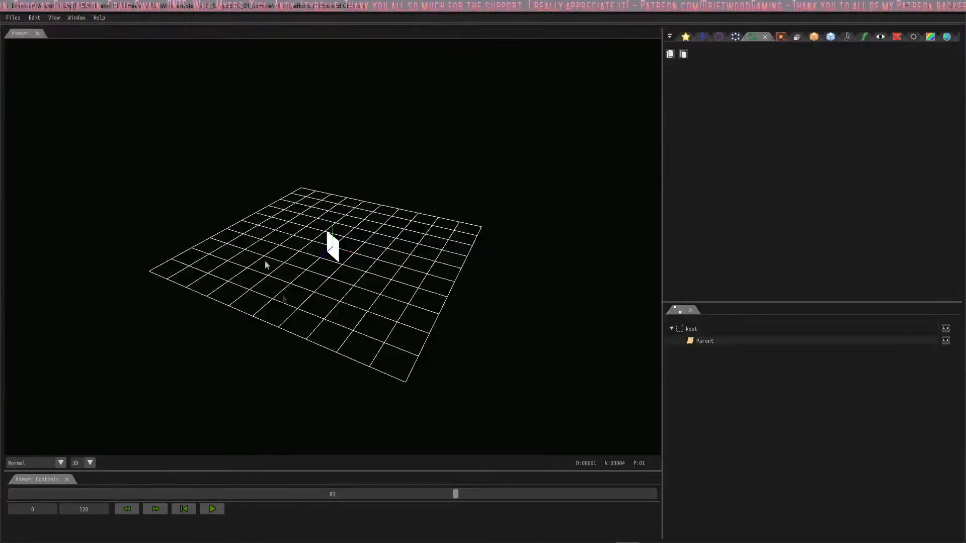
click(213, 506)
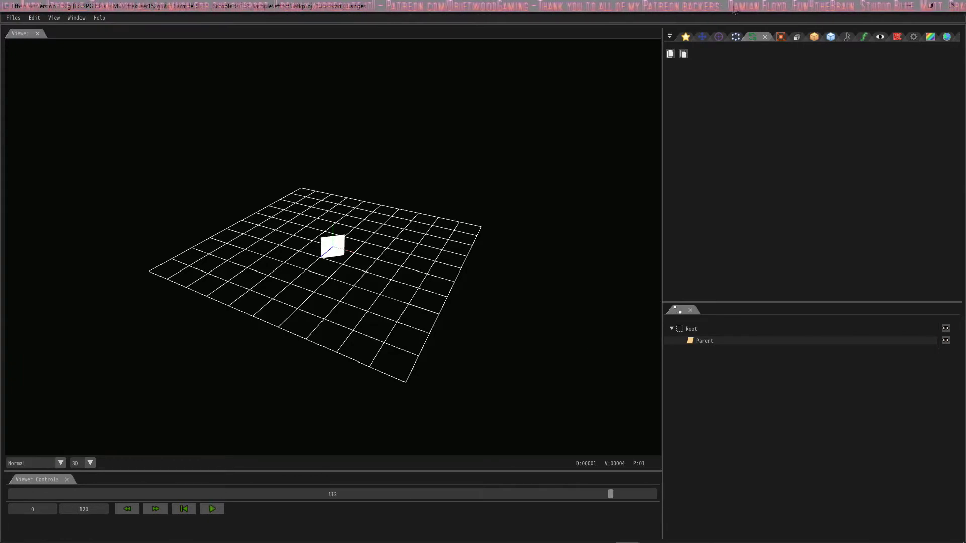
click(753, 340)
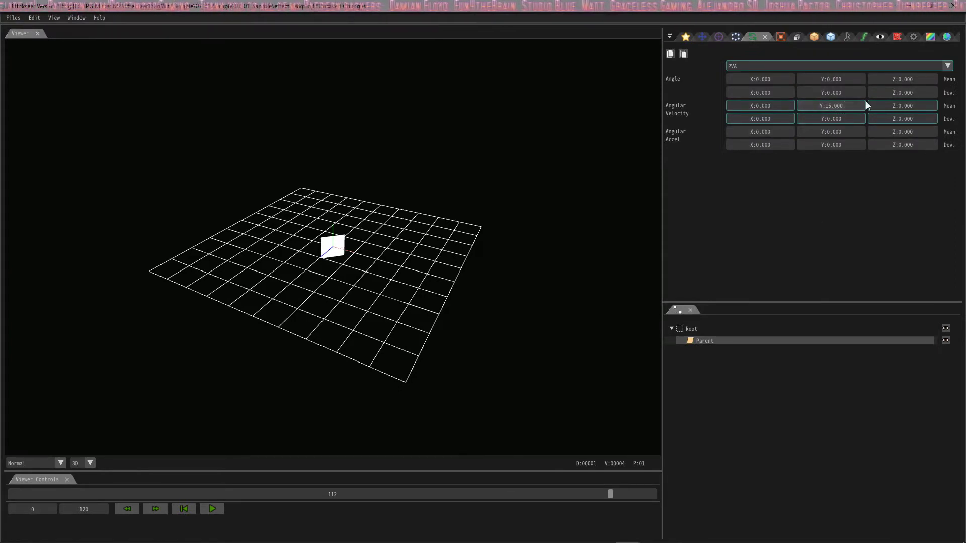
click(809, 37)
click(832, 38)
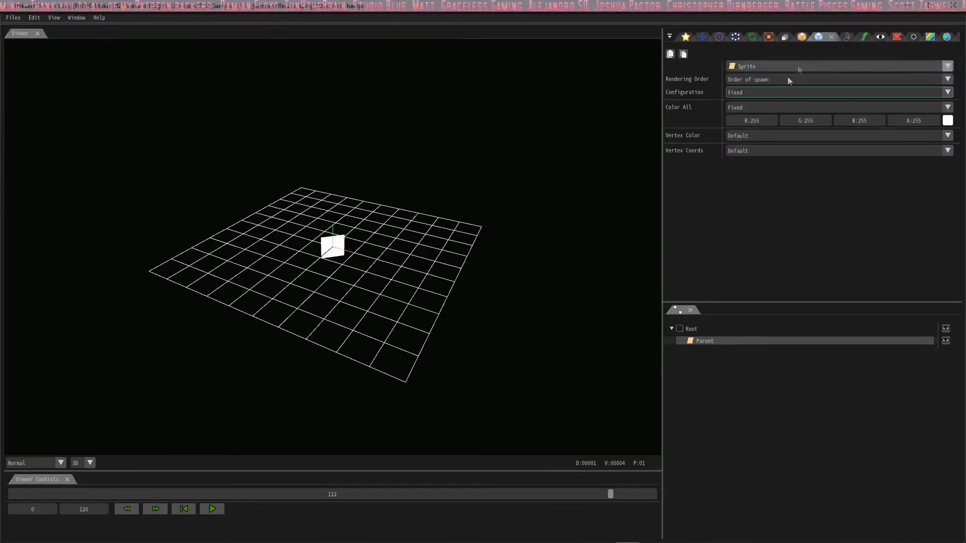
click(777, 92)
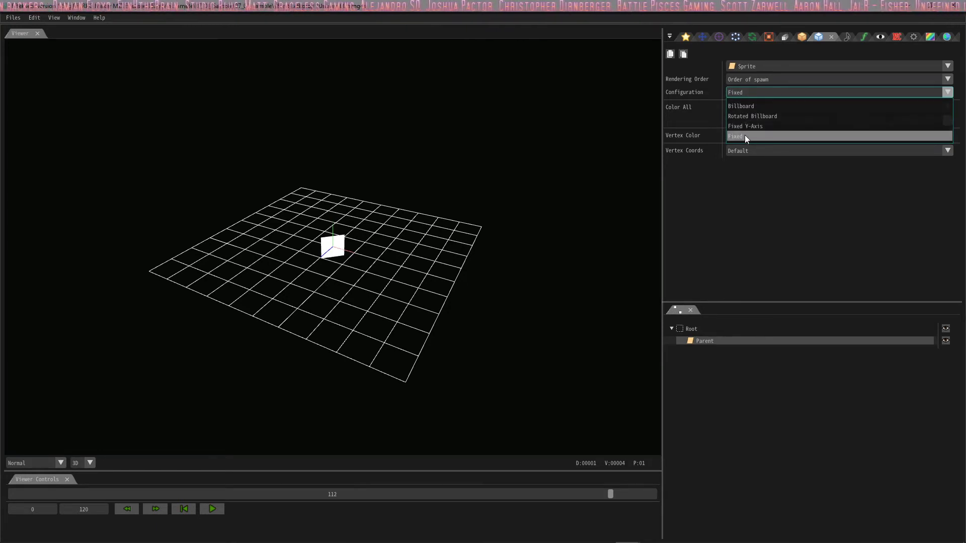
click(753, 91)
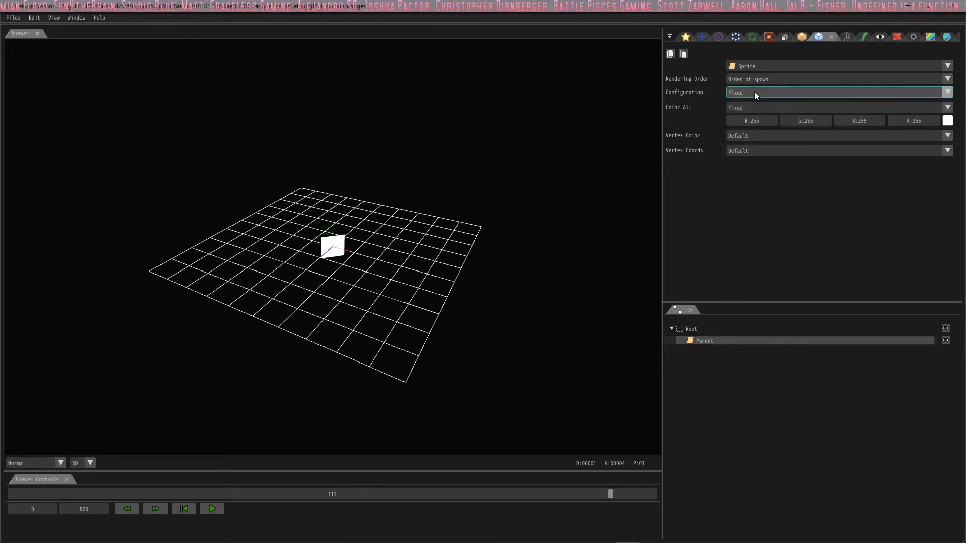
click(686, 37)
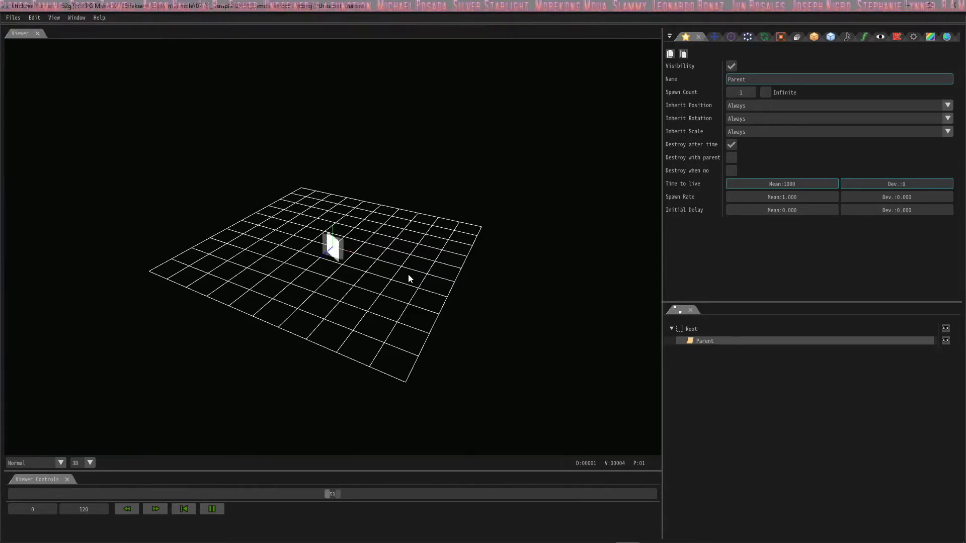
Add a child node under Parent, name it Baby, and set it to spawn infinitely
right_click(723, 344)
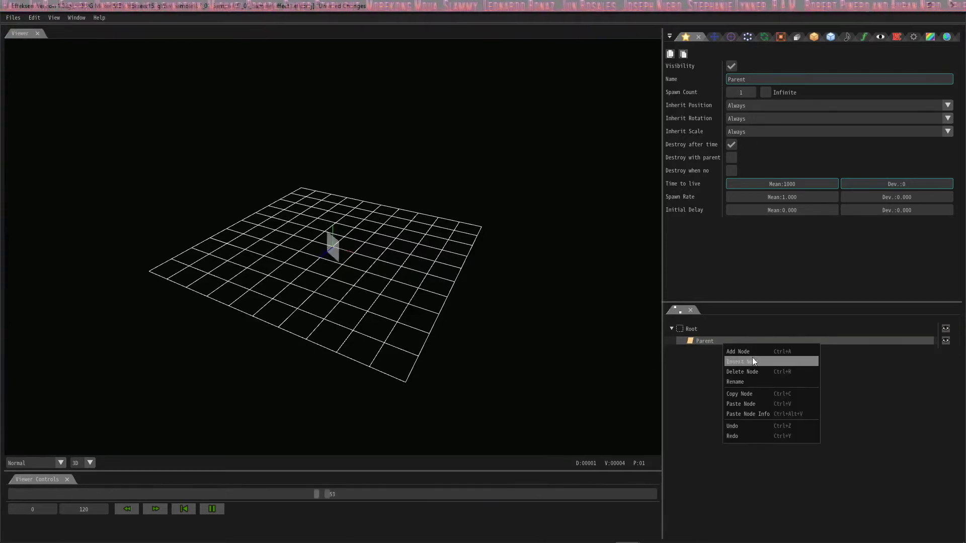
click(752, 352)
click(736, 352)
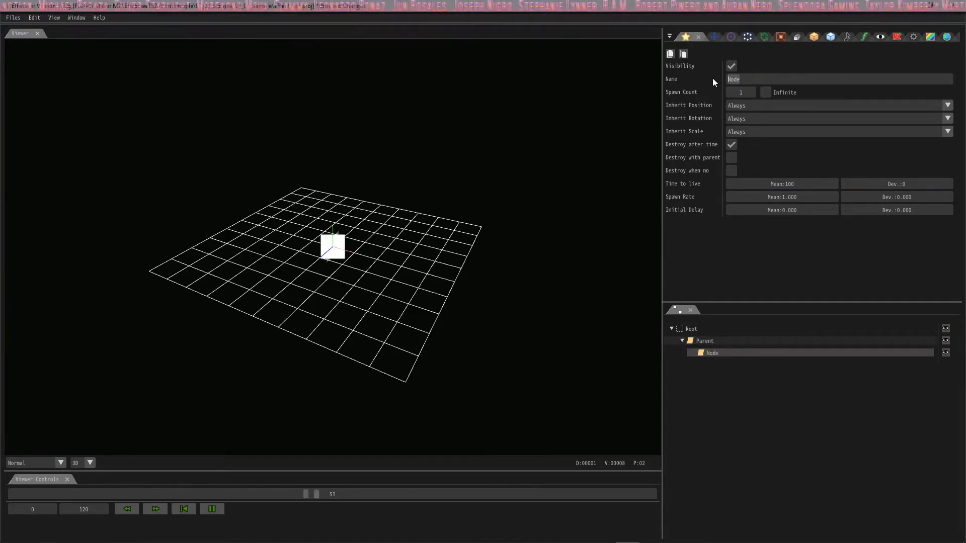
text(Baby)
click(765, 94)
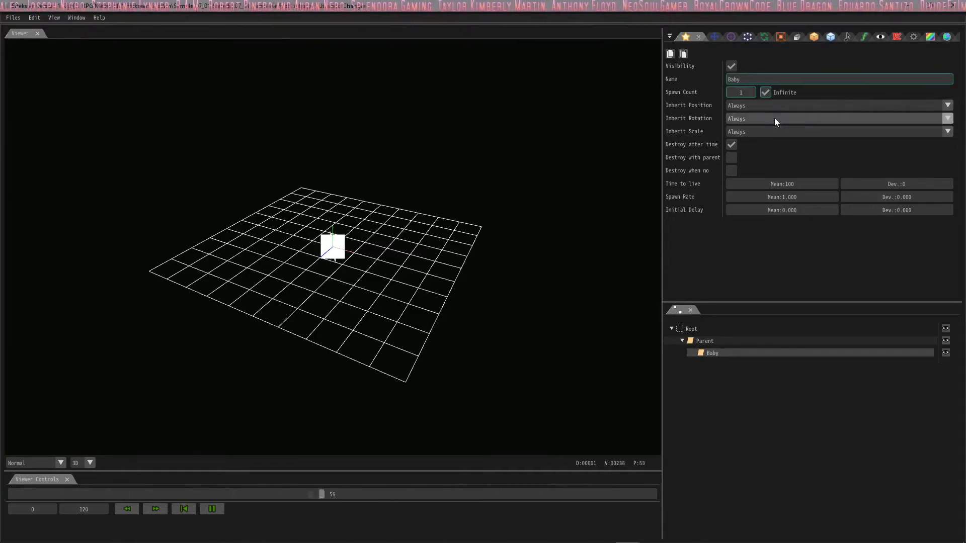
click(716, 37)
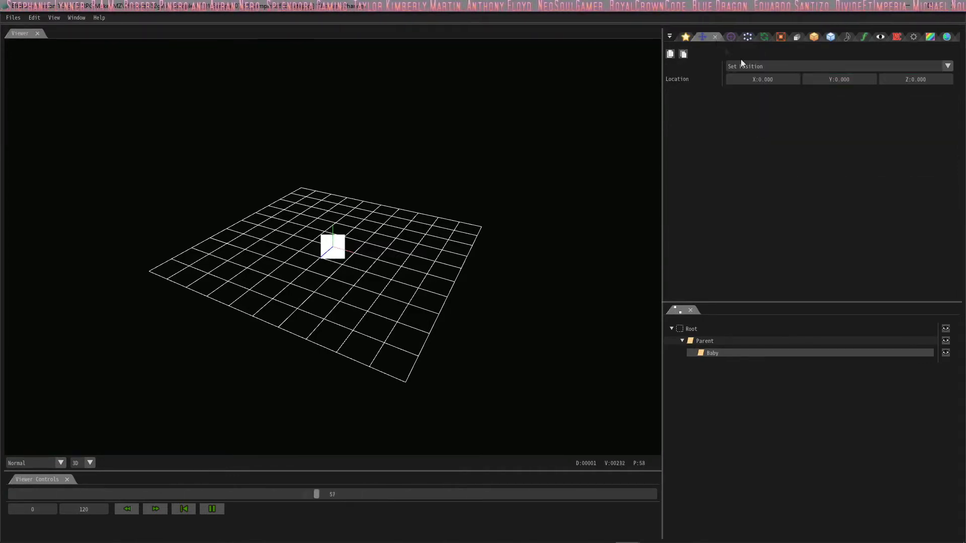
Switch Baby's position to PVA with position deviation X 3, Y 3, Z 0.1
click(752, 66)
click(763, 88)
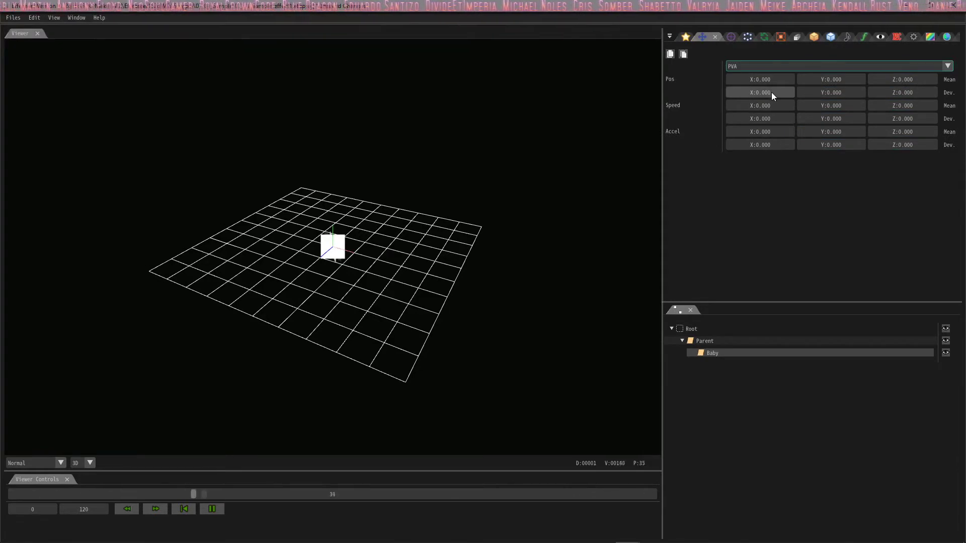
click(771, 93)
text(3)
click(815, 95)
text(3)
click(890, 93)
text(0.1)
key(Return)
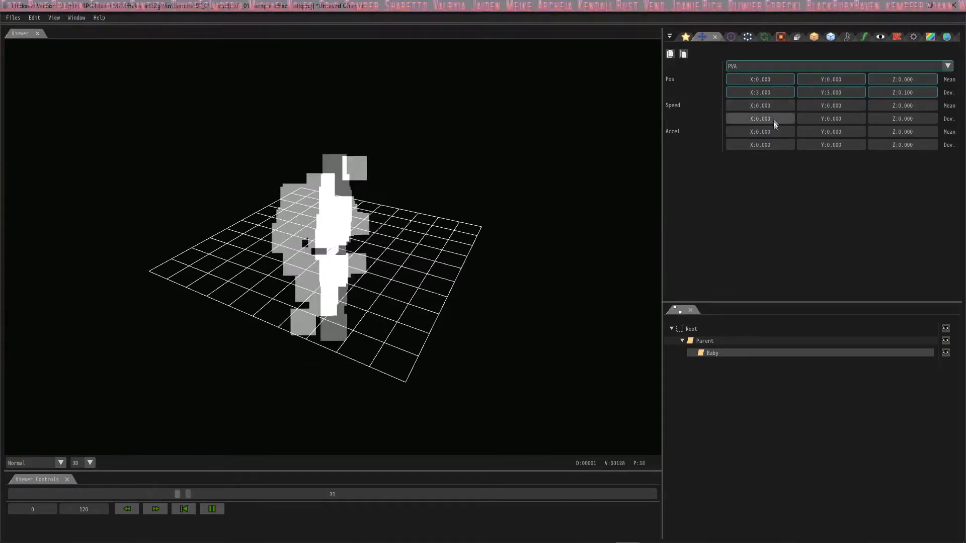
Give Baby's particles an upward Y speed of .5 so they rise in a column
click(841, 106)
text(.)
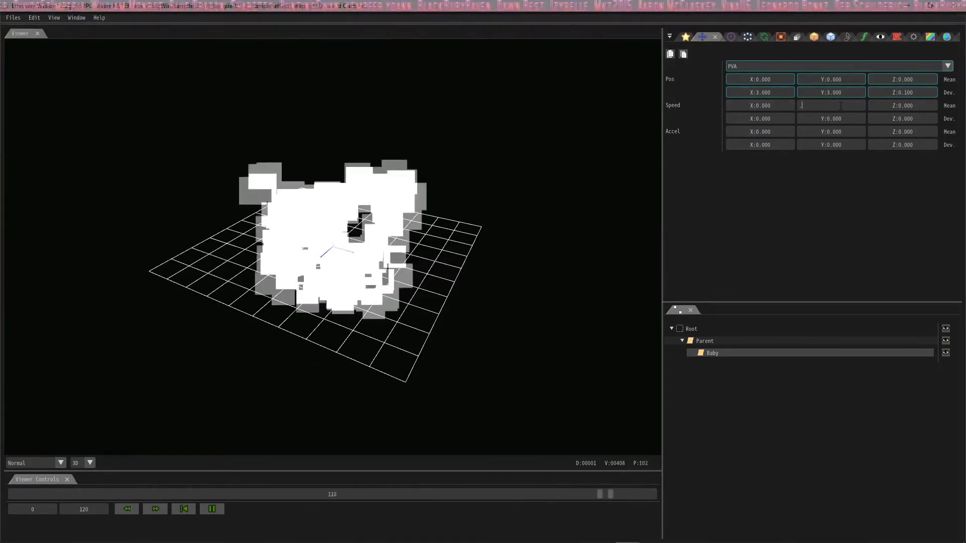
text(5)
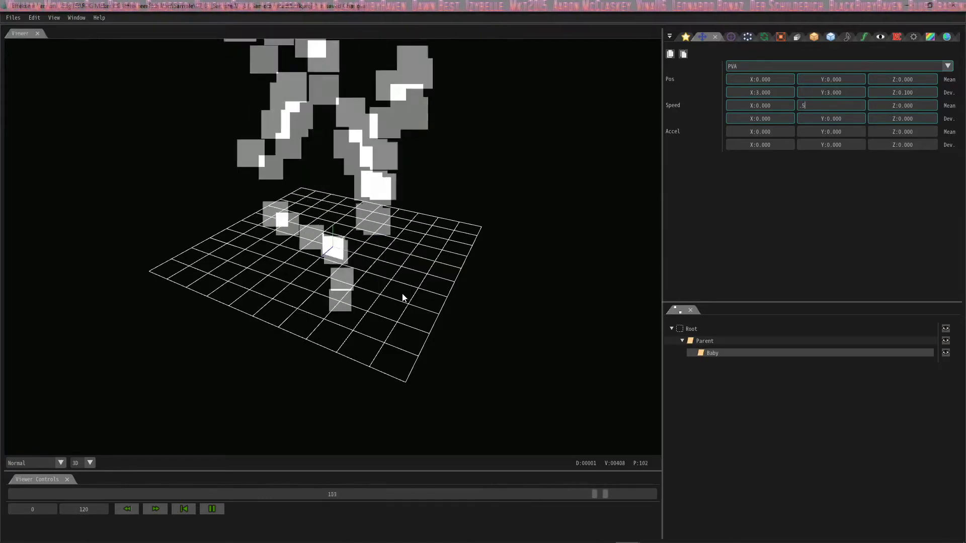
mouse_move(424, 293)
right_down()
mouse_move(422, 315)
mouse_move(410, 287)
right_up()
scroll(410, 287, down, 5)
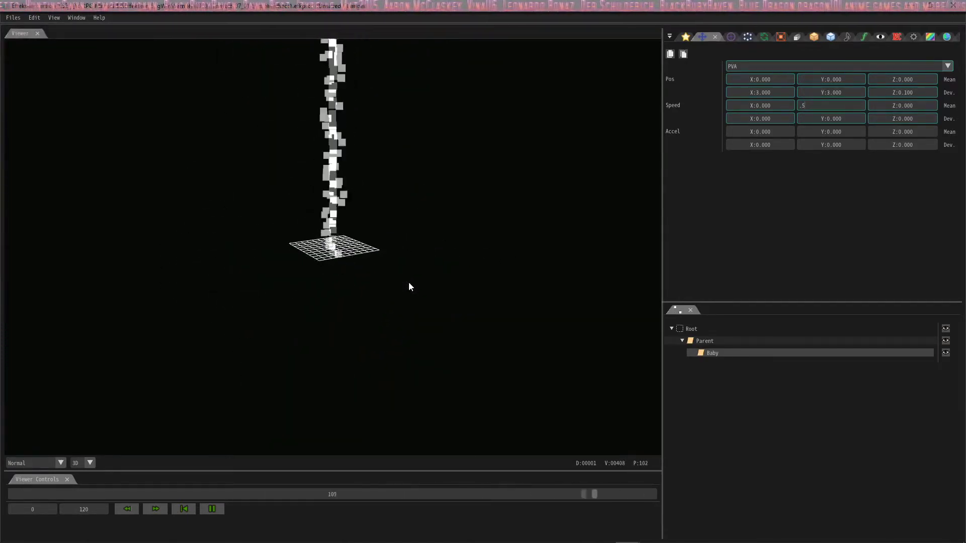
scroll(410, 287, up, 5)
scroll(410, 287, down, 3)
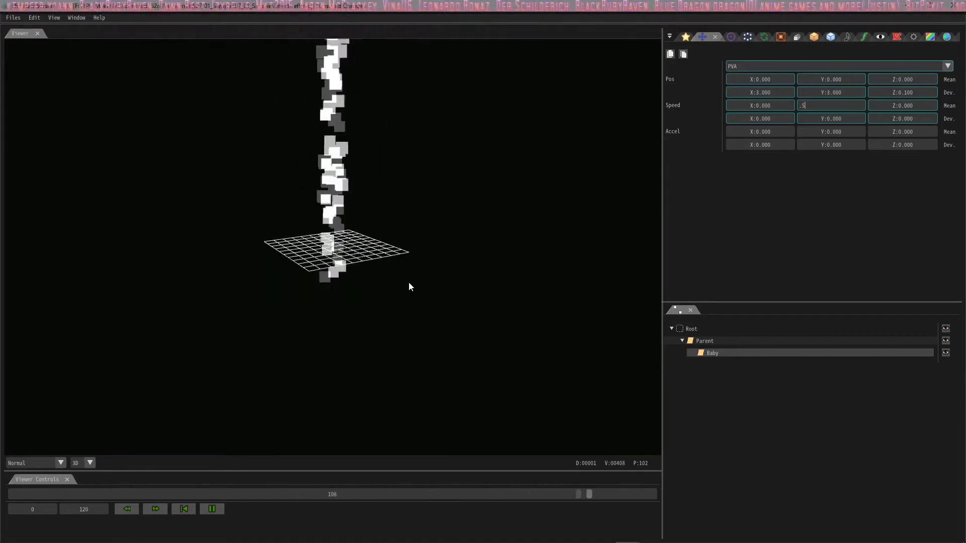
scroll(409, 283, up, 2)
right_drag(409, 283, 411, 289)
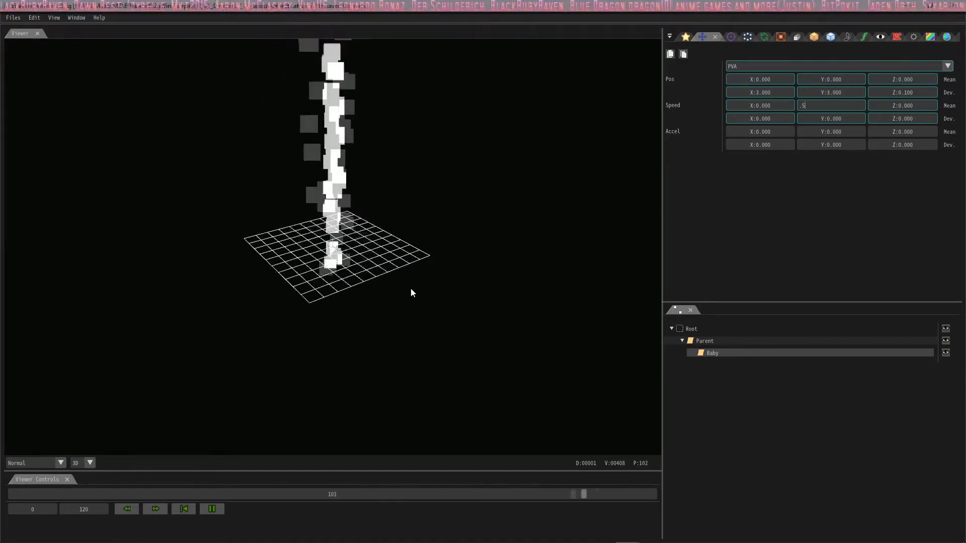
key(Return)
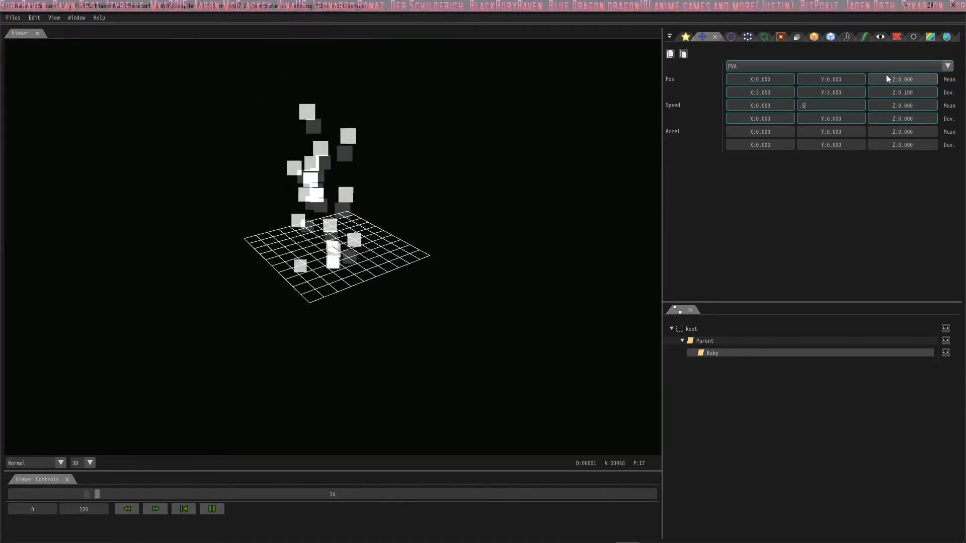
Set the Parent node's renderer type to None so it draws nothing
click(725, 340)
click(816, 37)
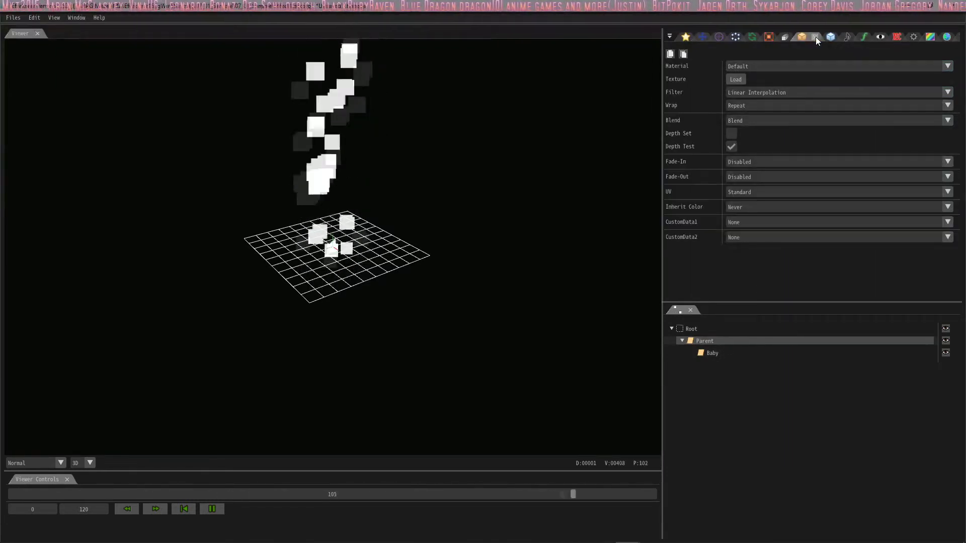
click(829, 38)
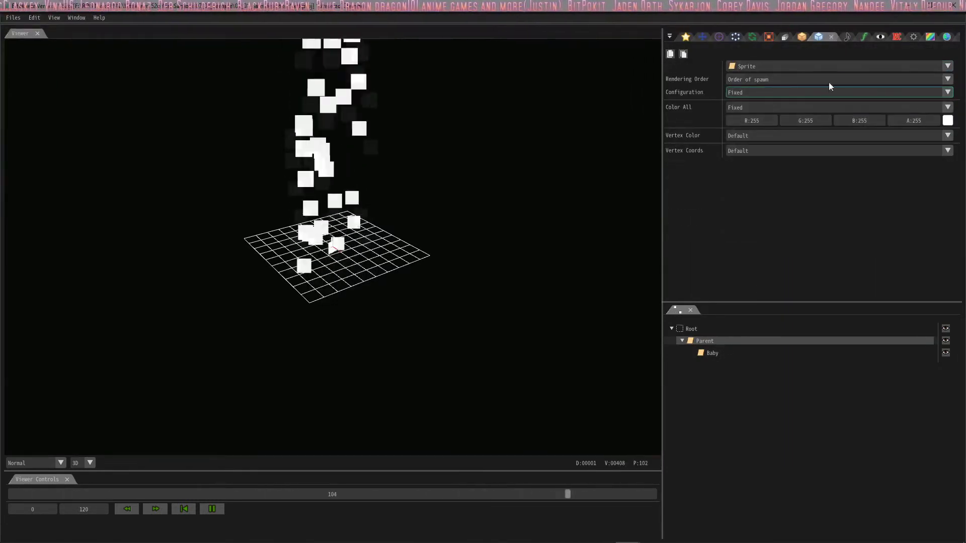
click(791, 71)
click(756, 76)
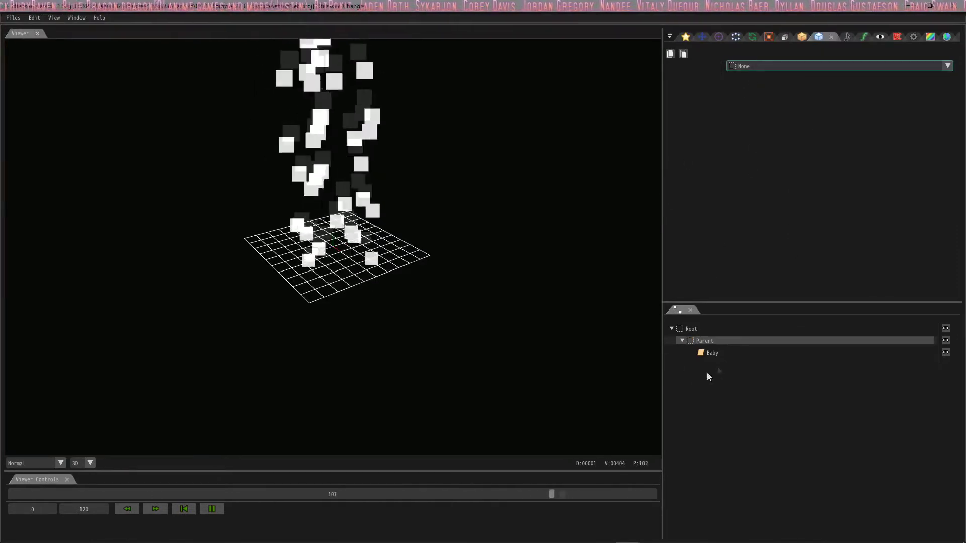
click(723, 355)
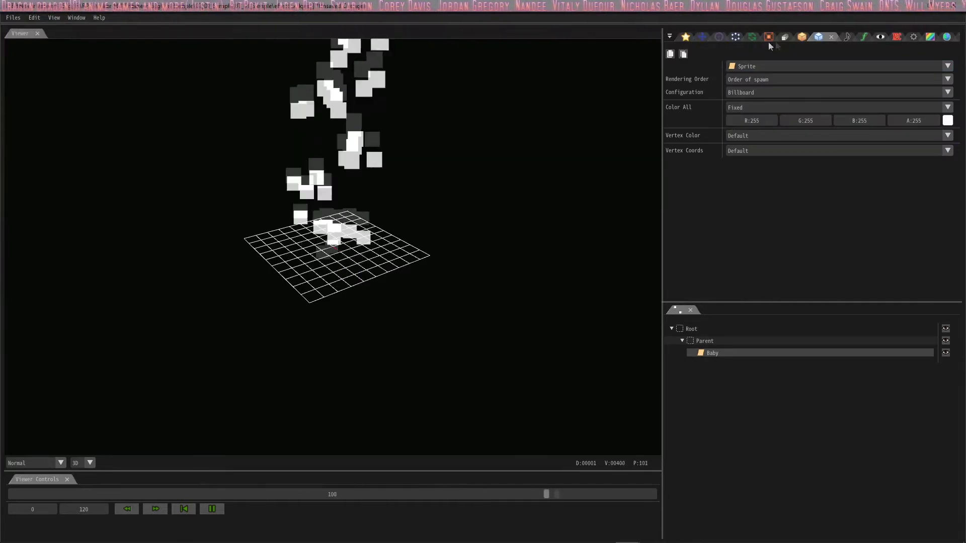
click(803, 37)
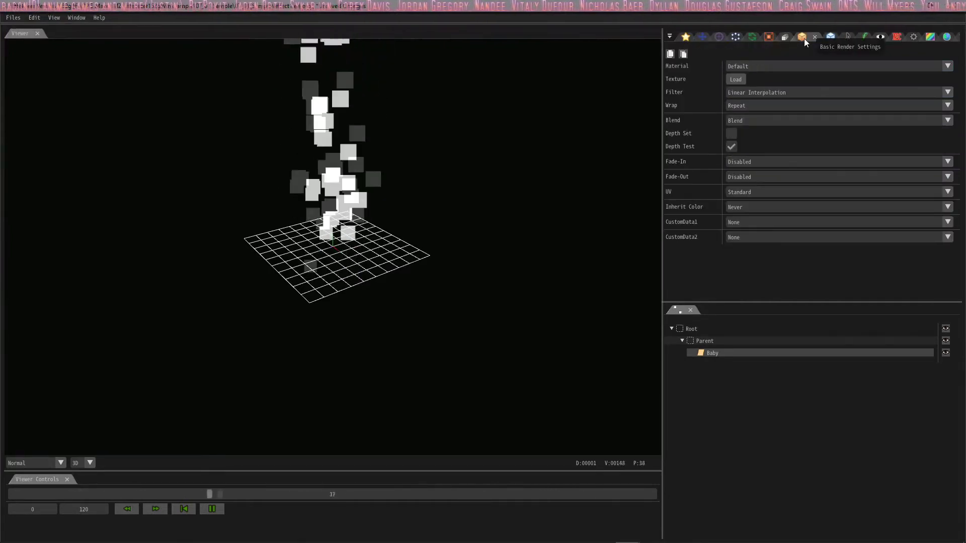
Load Particle01.png as Baby's texture and set its blend mode to Additive
click(736, 80)
double_click(317, 142)
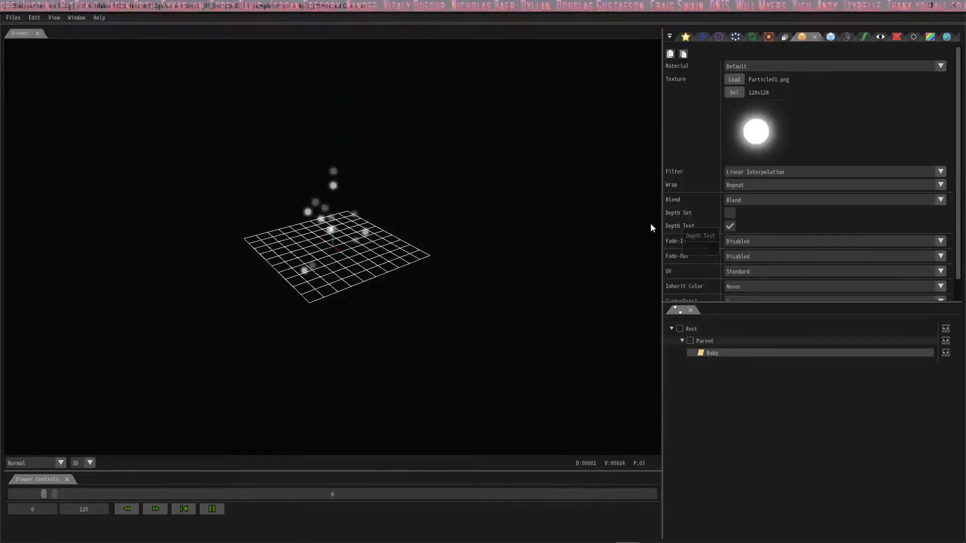
click(766, 201)
click(755, 239)
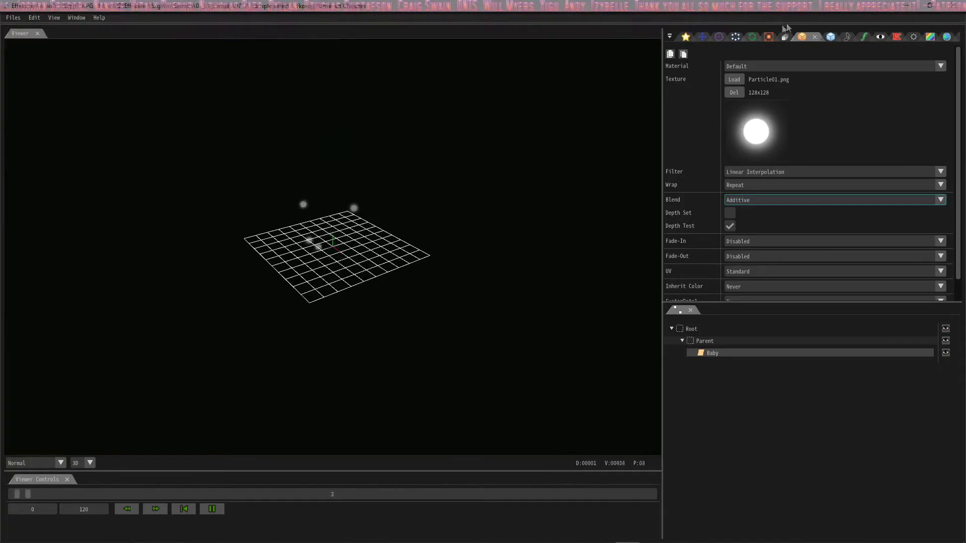
click(832, 38)
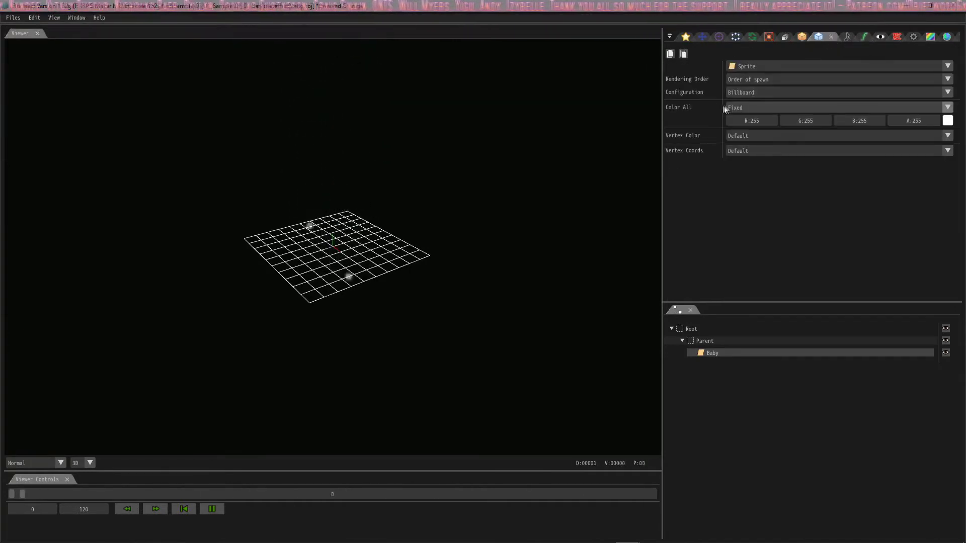
Set Baby's Color All to Random with a vivid purple minimum of #800AF3
click(756, 107)
click(775, 130)
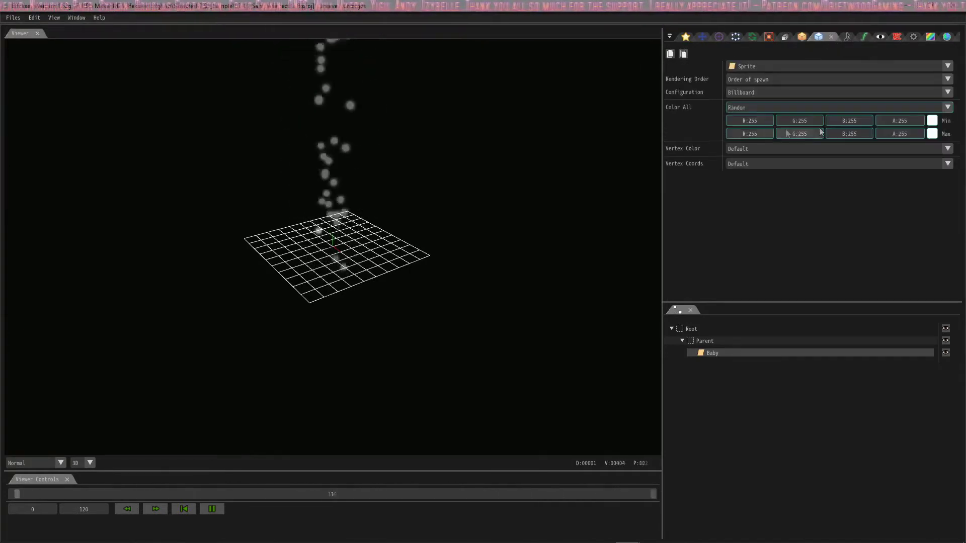
click(932, 134)
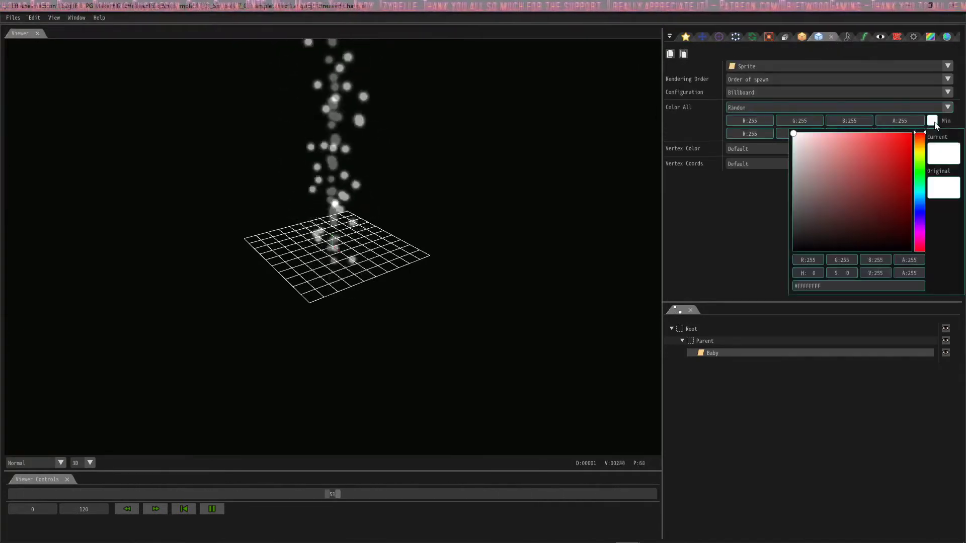
click(876, 197)
click(920, 222)
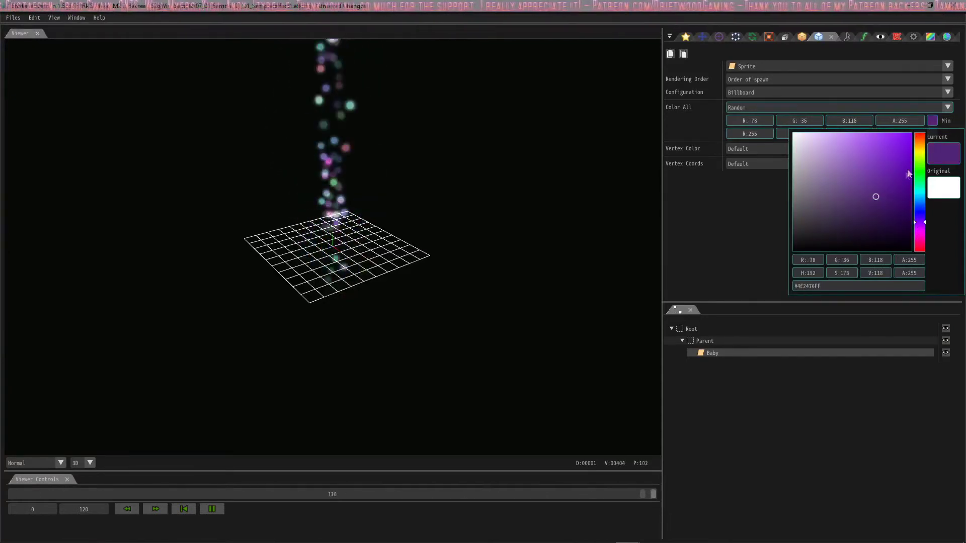
click(907, 137)
mouse_move(941, 162)
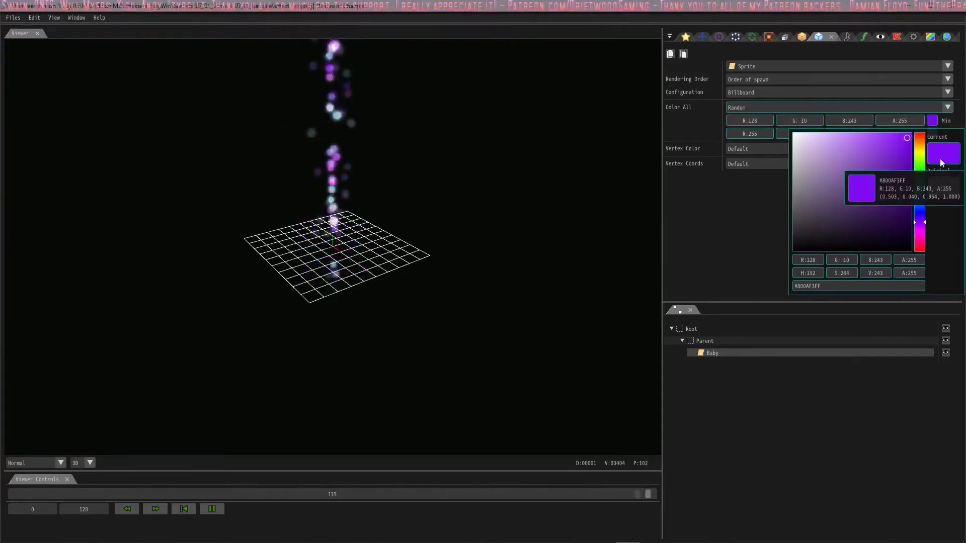
click(932, 121)
Set the maximum colour to pale pink-purple #B77ABD and view the purple tornado
click(933, 133)
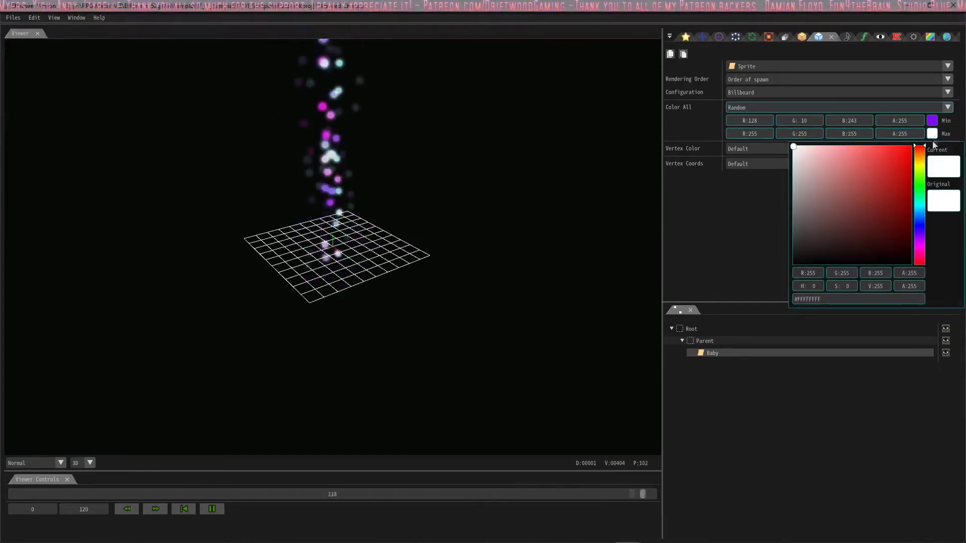
click(881, 217)
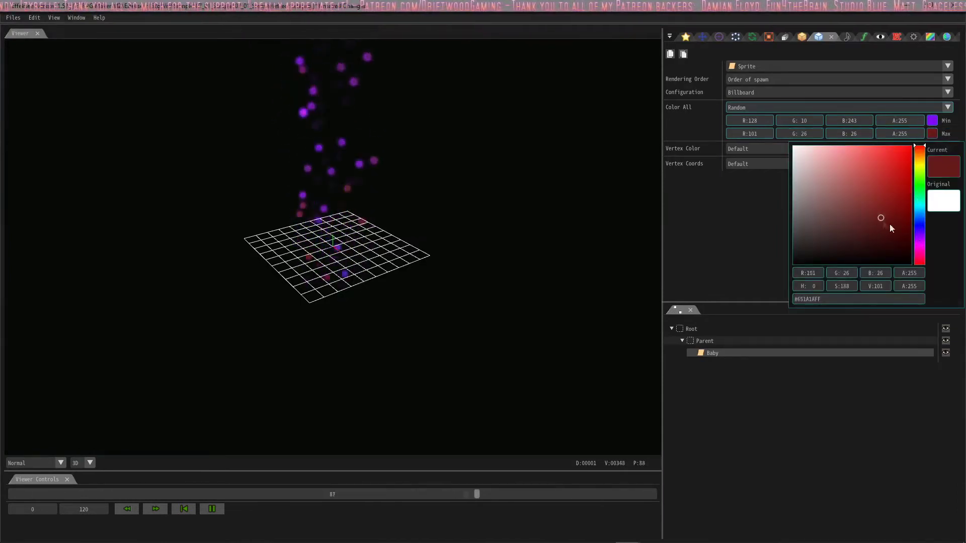
click(918, 243)
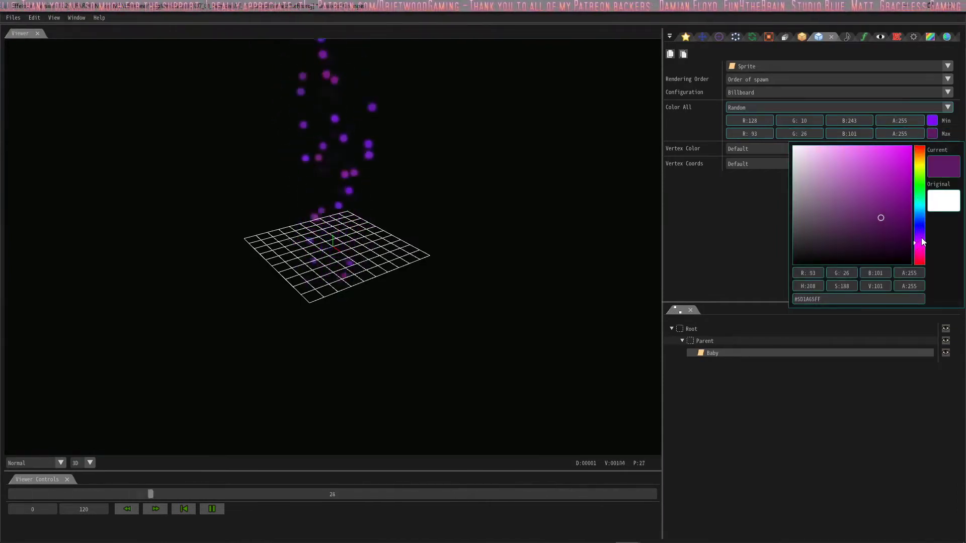
click(835, 178)
click(933, 134)
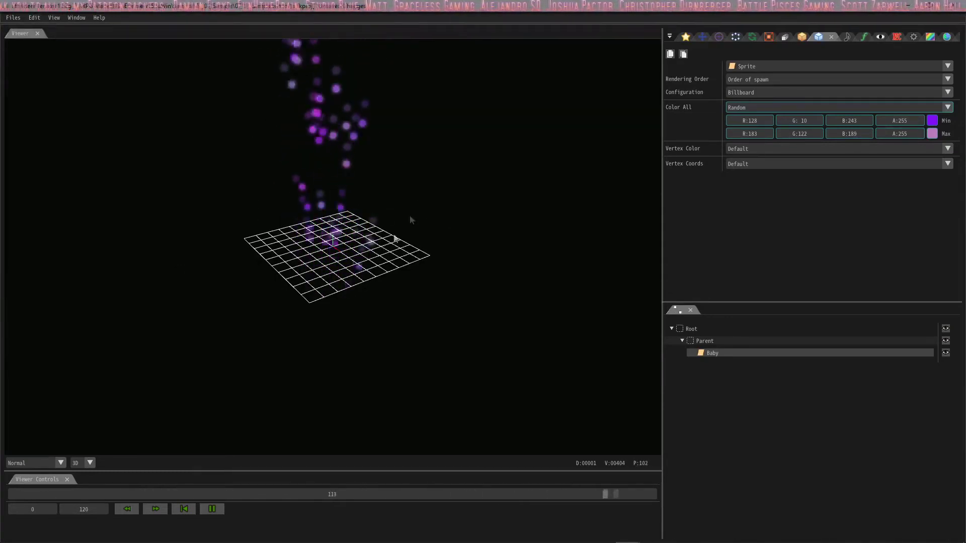
right_drag(488, 233, 443, 242)
Scroll the help tutorial to the Meteor effect section, then return to the Effekseer meteor project
key(alt+Tab)
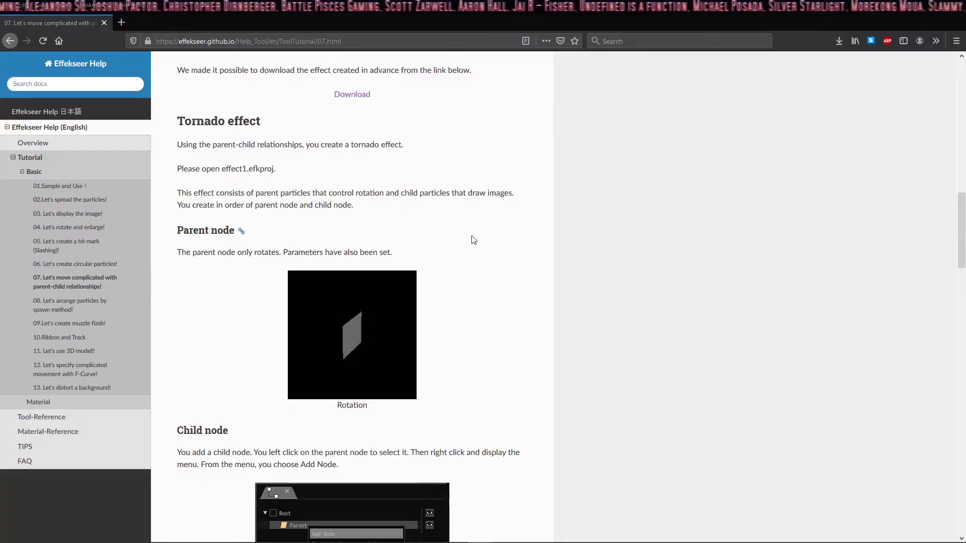
scroll(474, 240, down, 20)
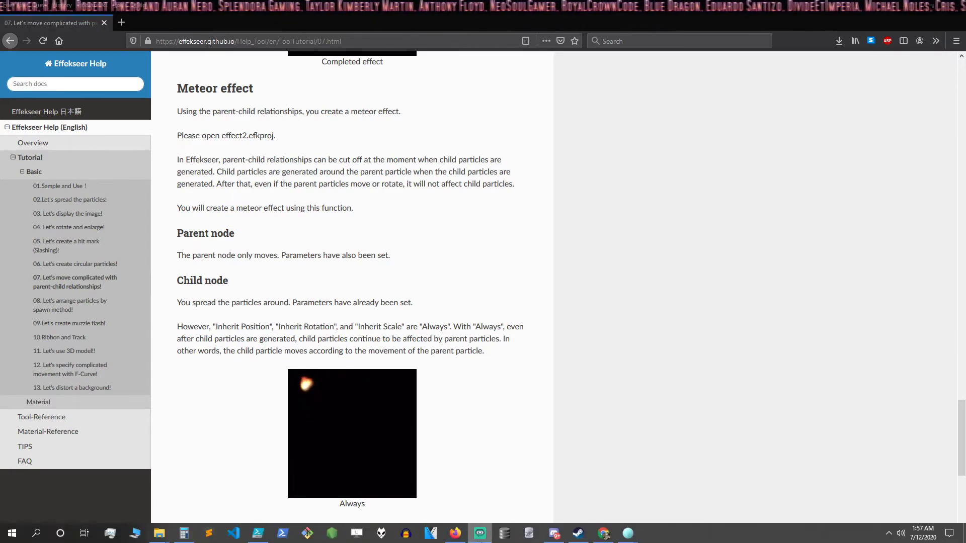
mouse_move(635, 541)
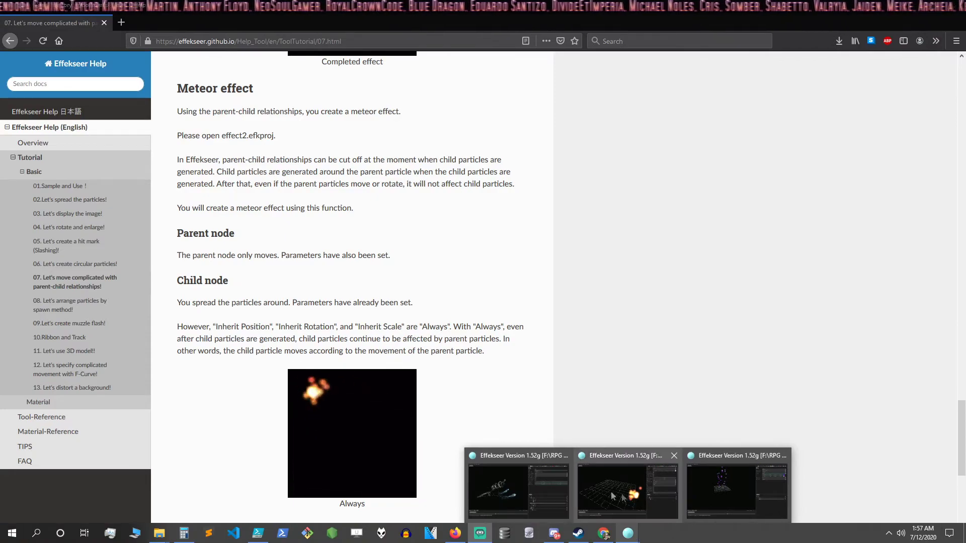
click(605, 491)
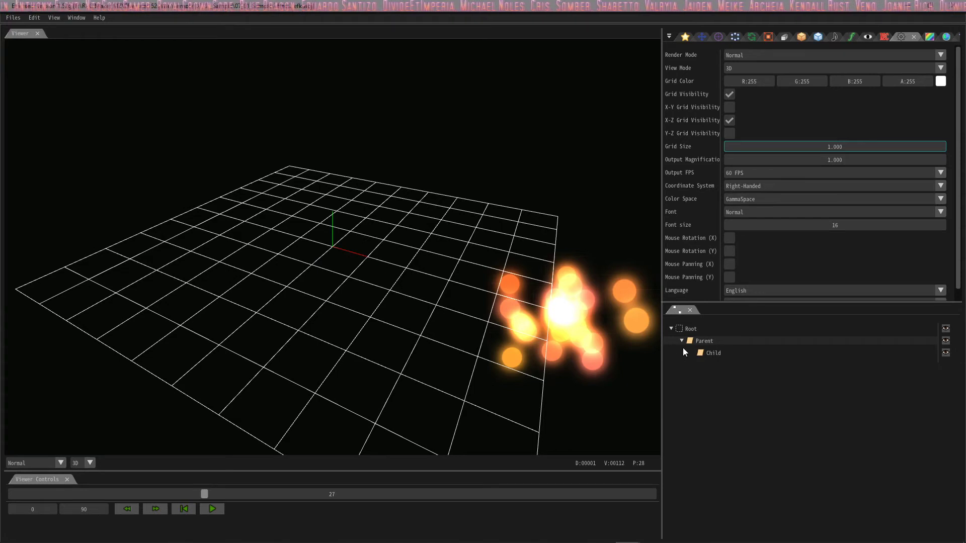
Play the Parent/Child meteor effect preview in the viewer
click(219, 509)
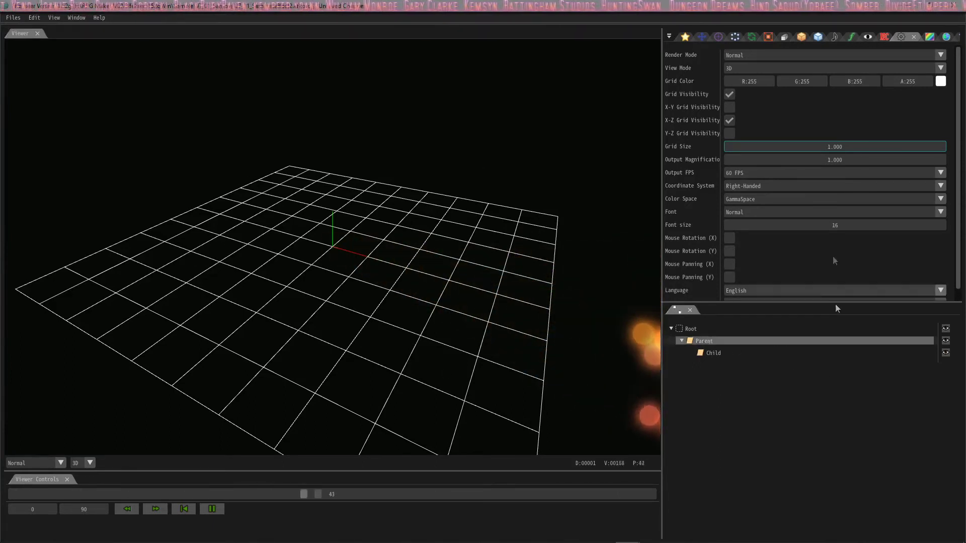
In Basic Settings, set the Child node's Inherit Position, Rotation and Scale to Only on create
click(686, 37)
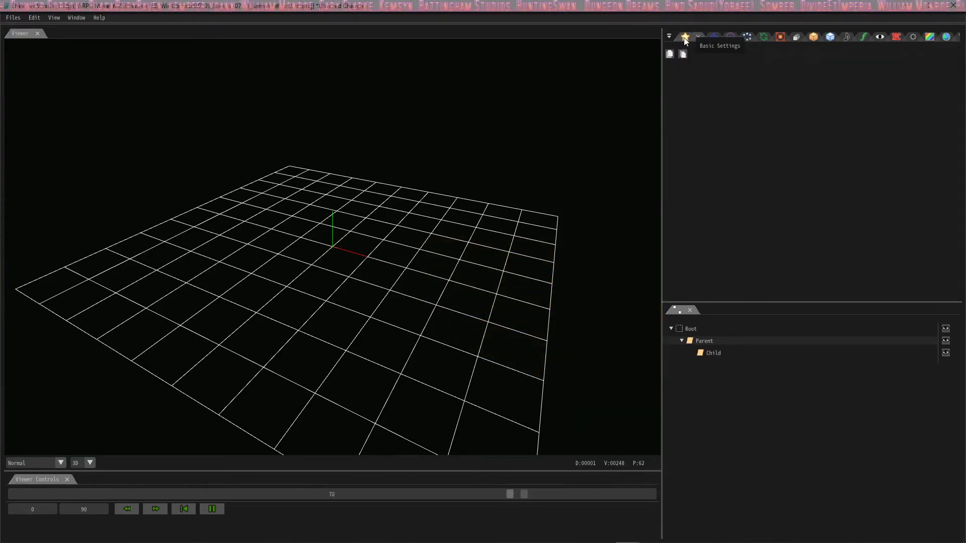
click(753, 353)
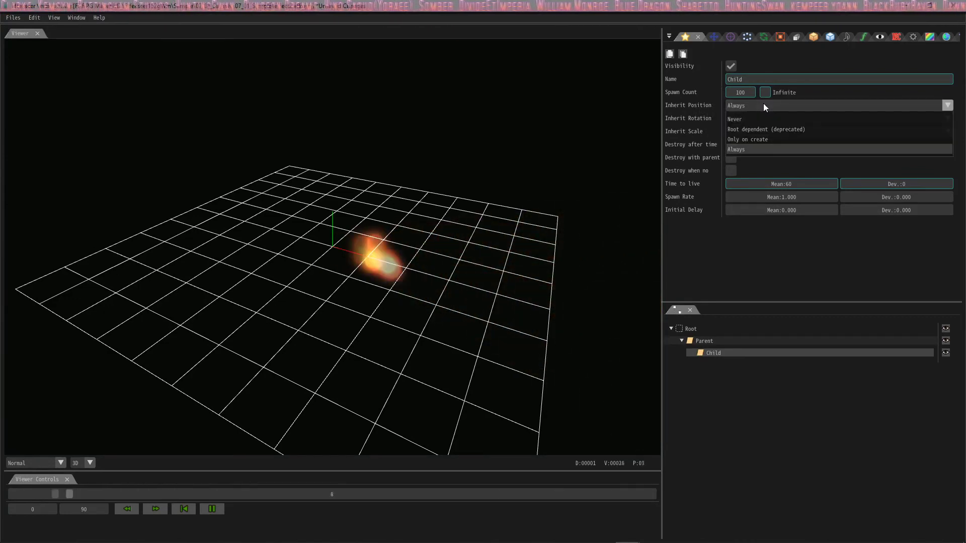
click(760, 138)
click(760, 120)
click(760, 150)
click(760, 131)
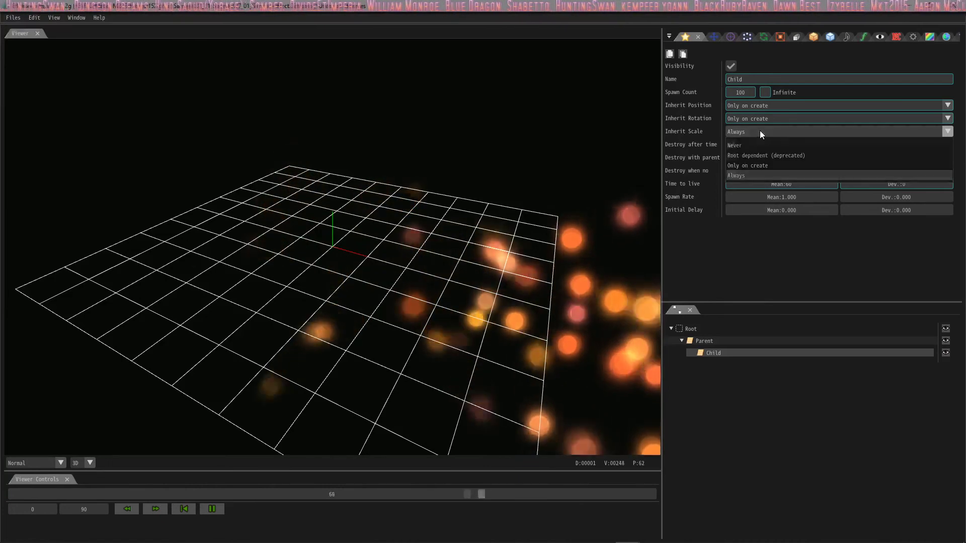
click(762, 164)
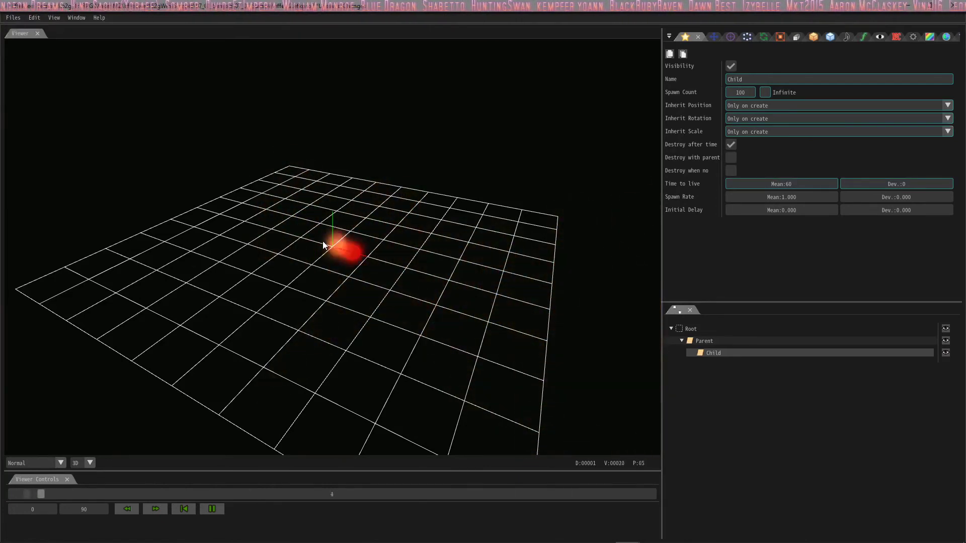